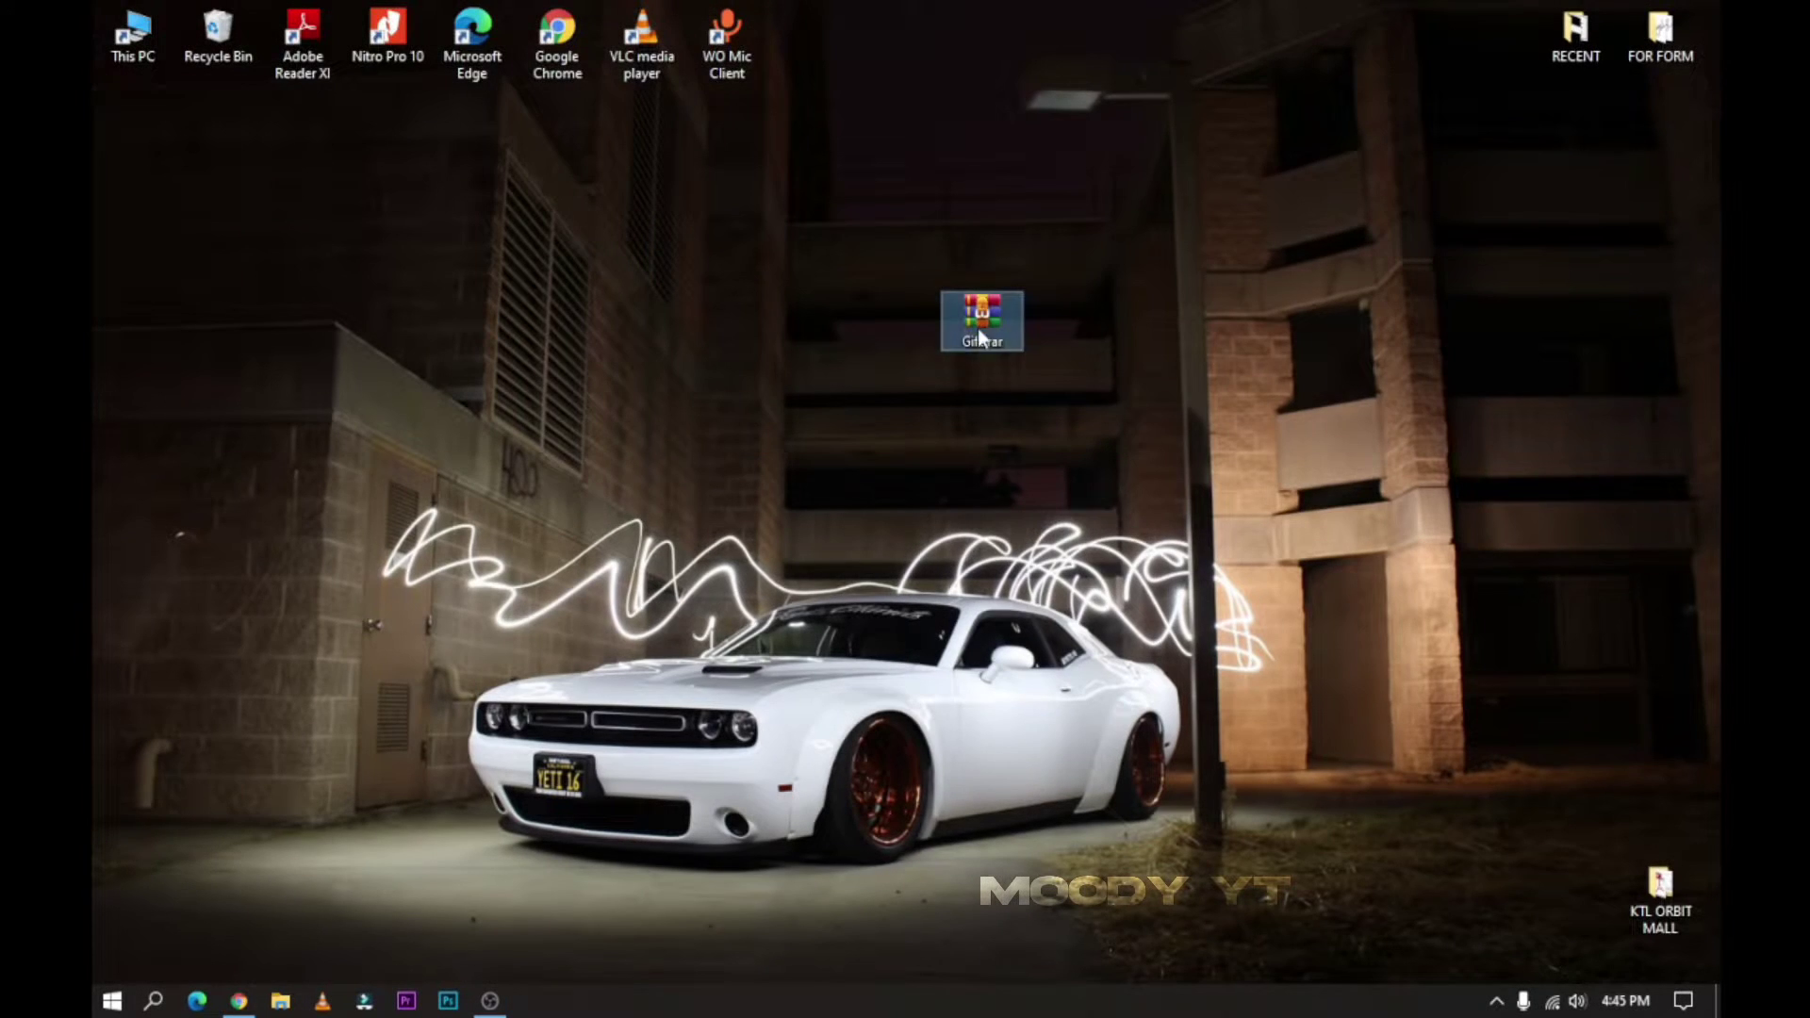
Extract the Gift.rar archive onto the desktop, entering the archive password.
{"action": "left_click_drag", "start_coordinate": [1062, 378], "coordinate": [1063, 376]}
{"action": "right_click", "coordinate": [997, 311]}
{"action": "left_click", "coordinate": [1037, 378]}
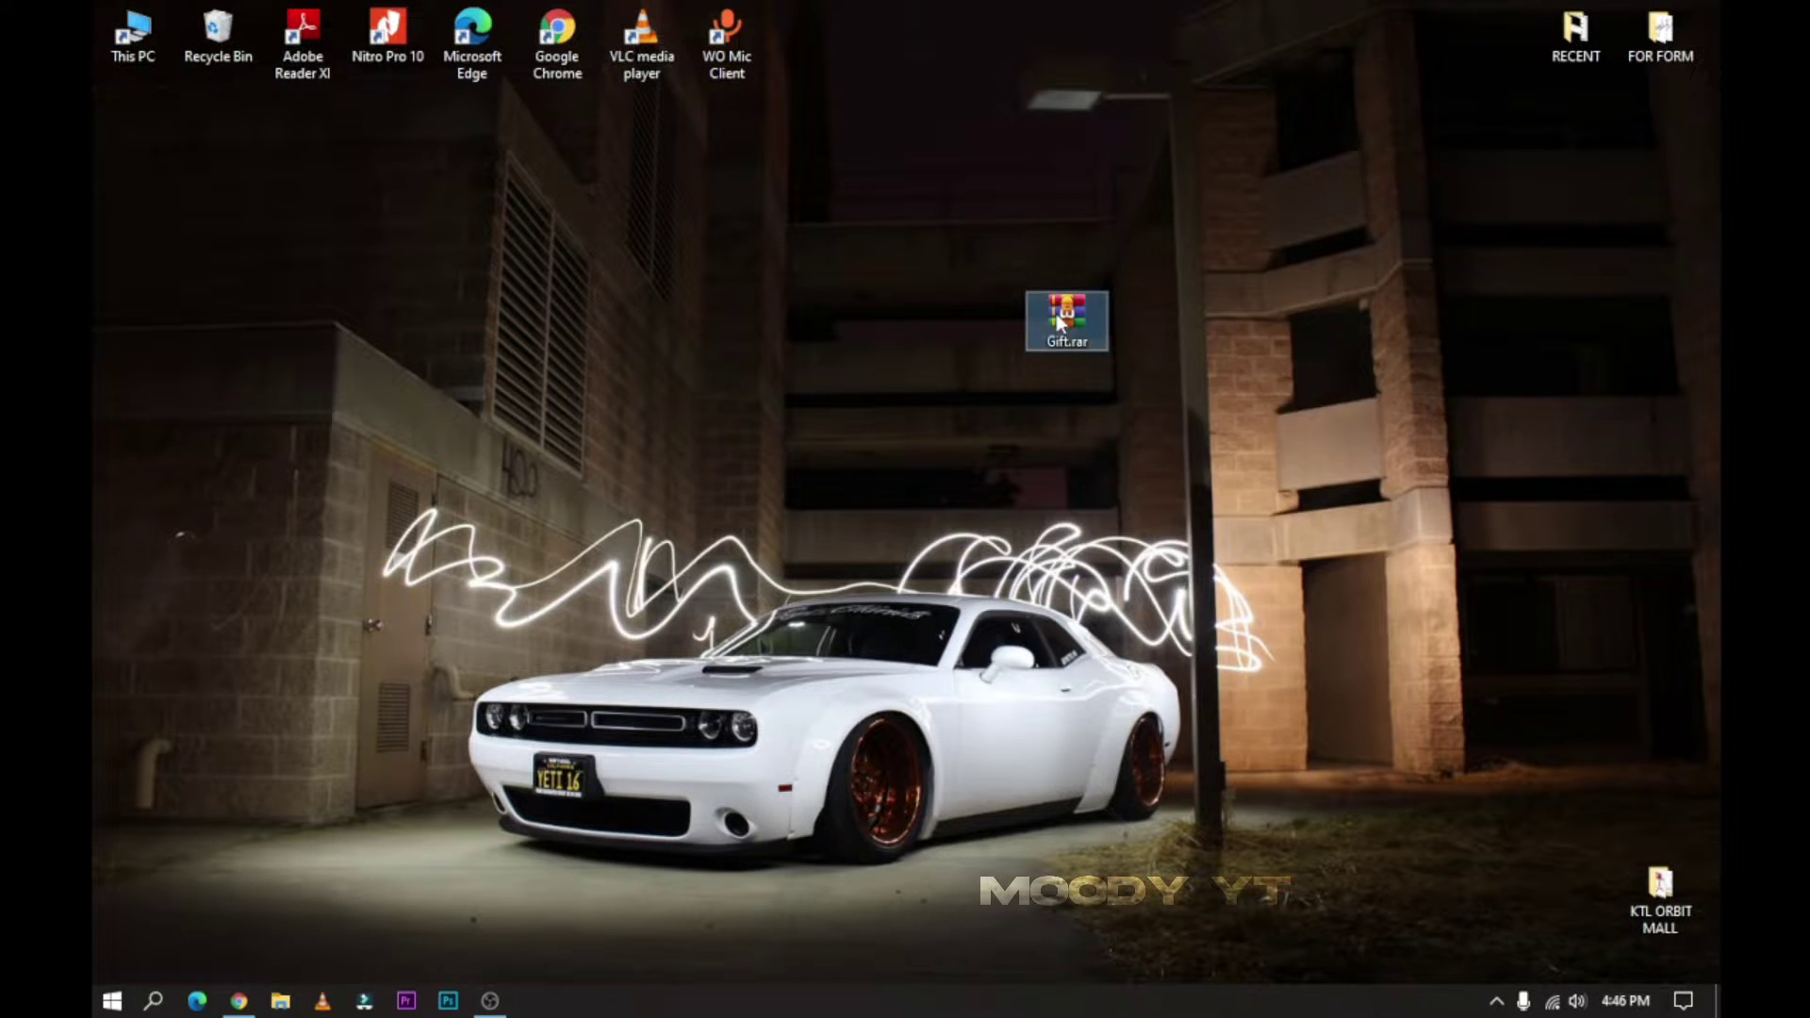
{"action": "right_click", "coordinate": [1050, 322]}
{"action": "left_click", "coordinate": [1106, 420]}
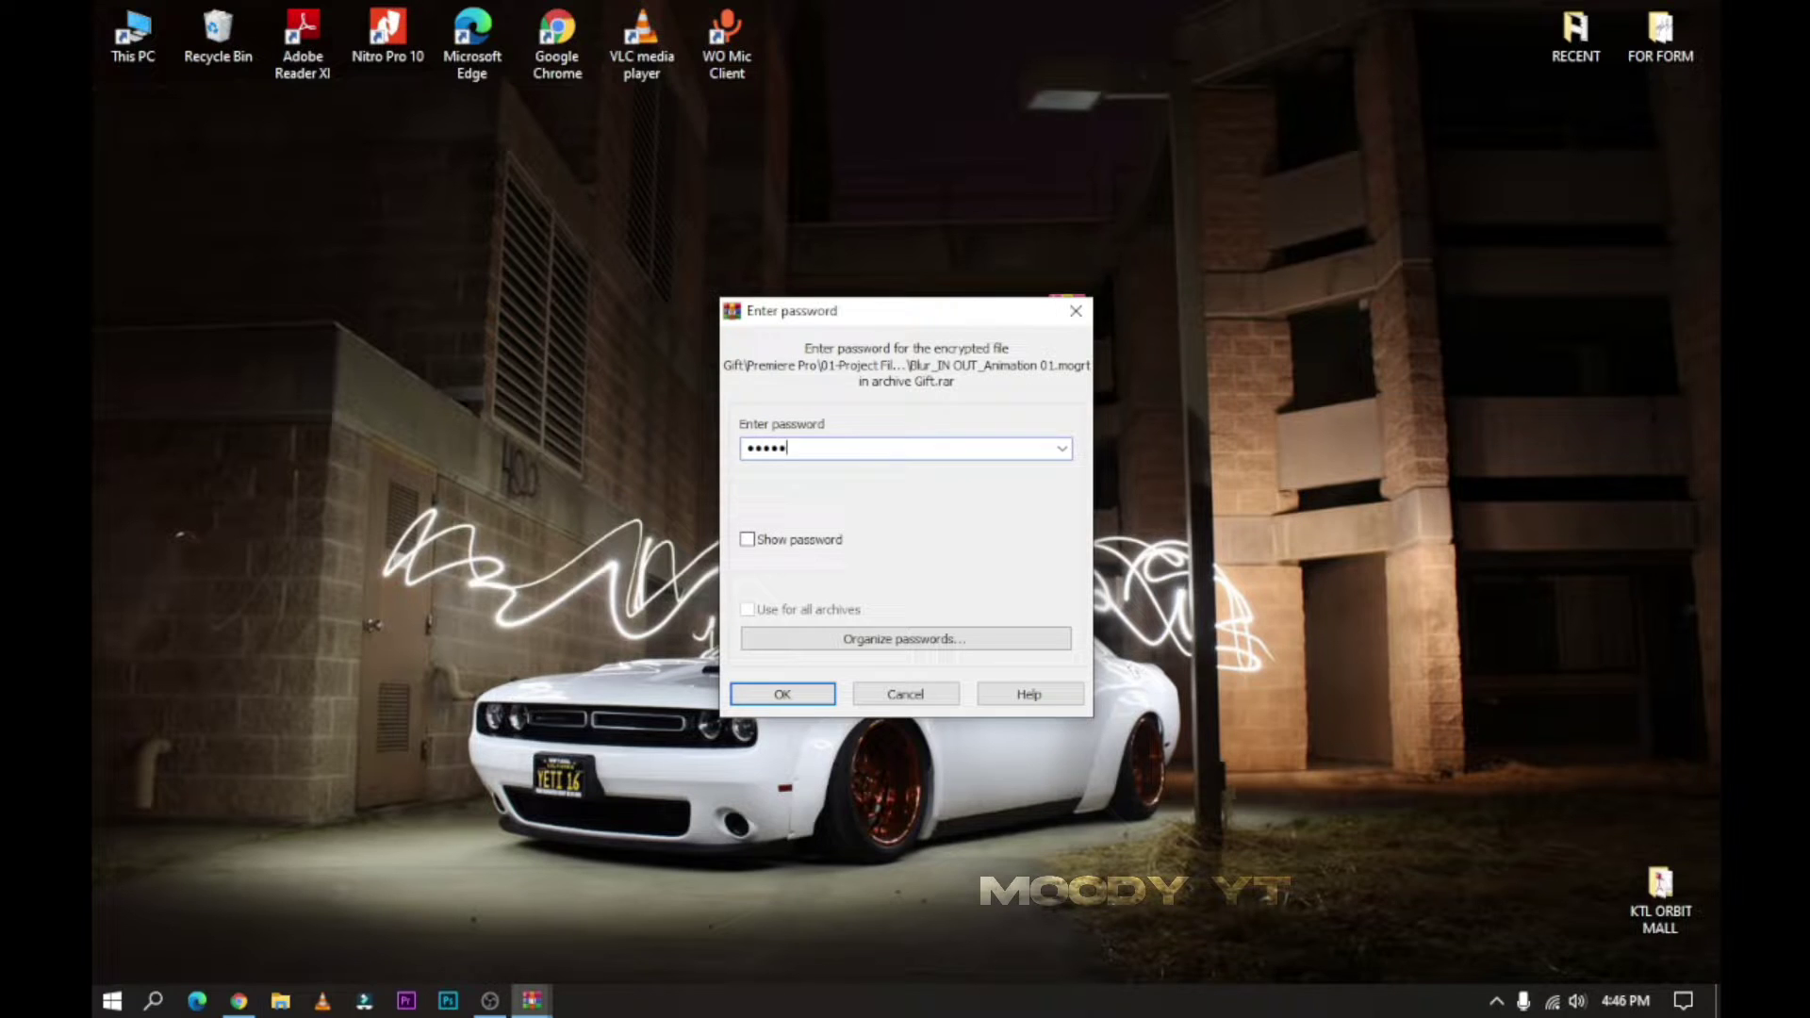
{"action": "key", "text": "Return"}
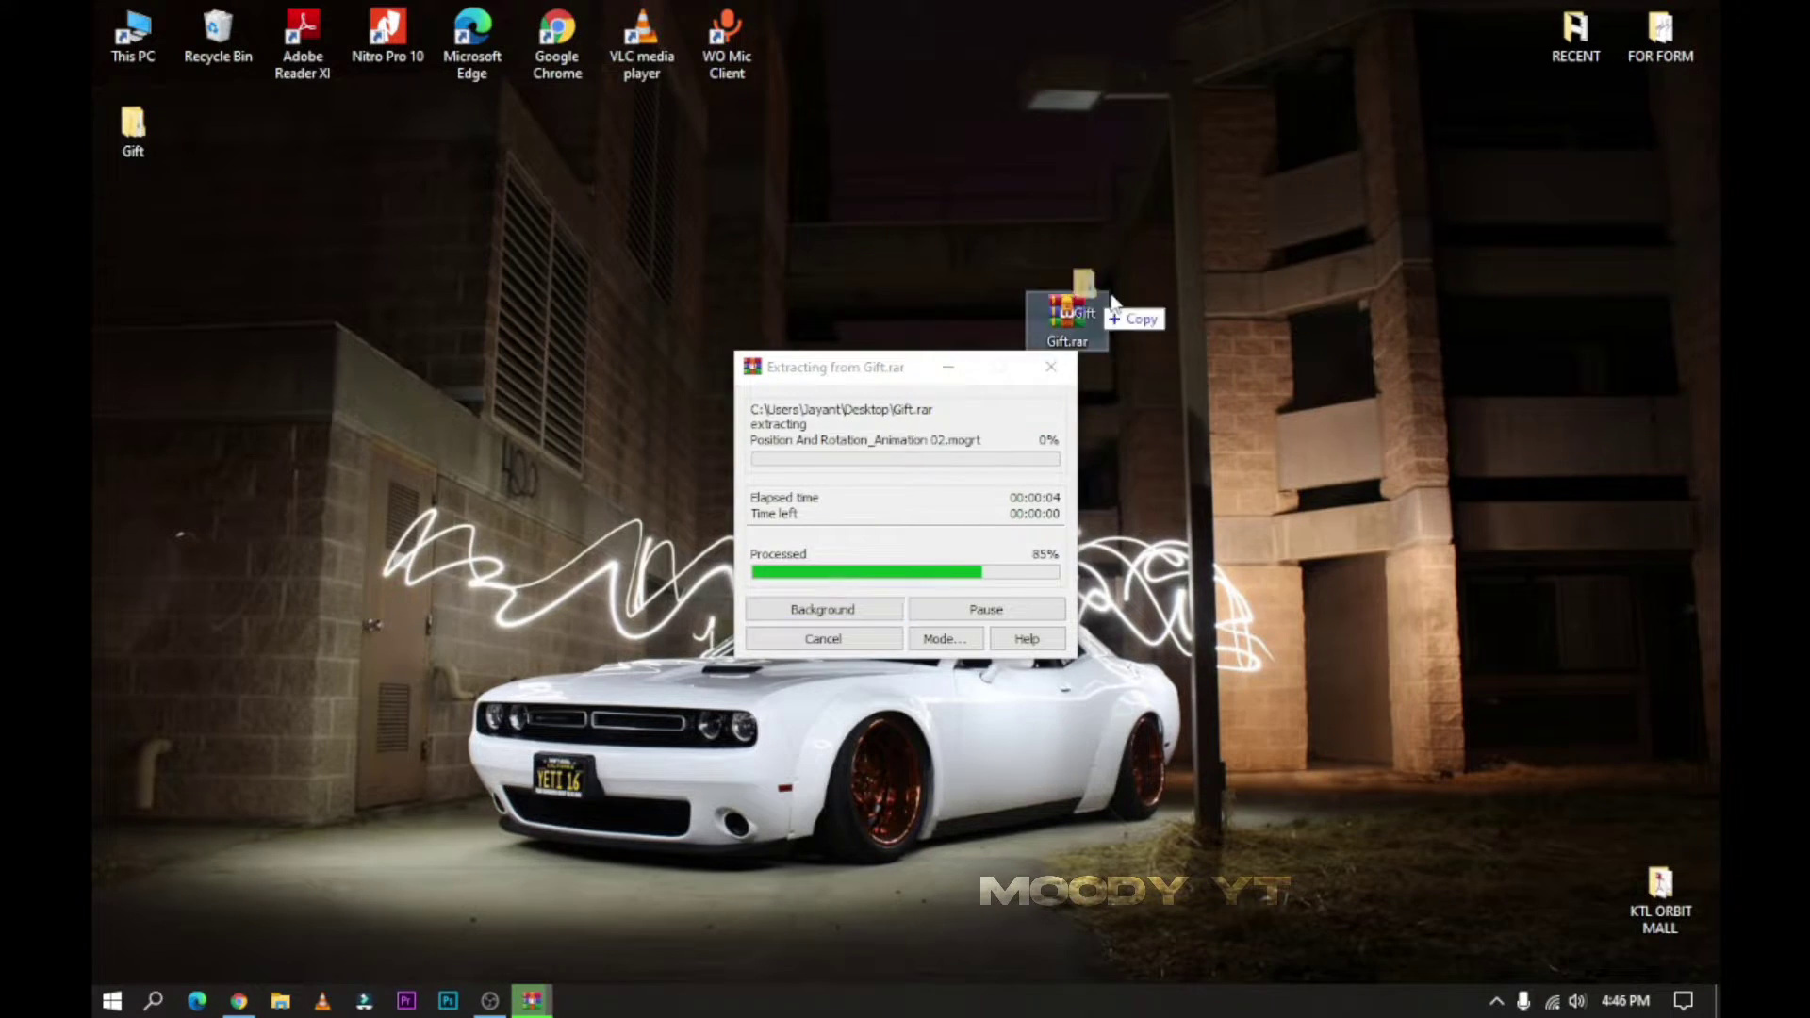
Open the extracted Gift folder and go into Premiere Pro > 01-Project Files.
{"action": "right_click", "coordinate": [1231, 360]}
{"action": "left_click", "coordinate": [1289, 427]}
{"action": "double_click", "coordinate": [1154, 315]}
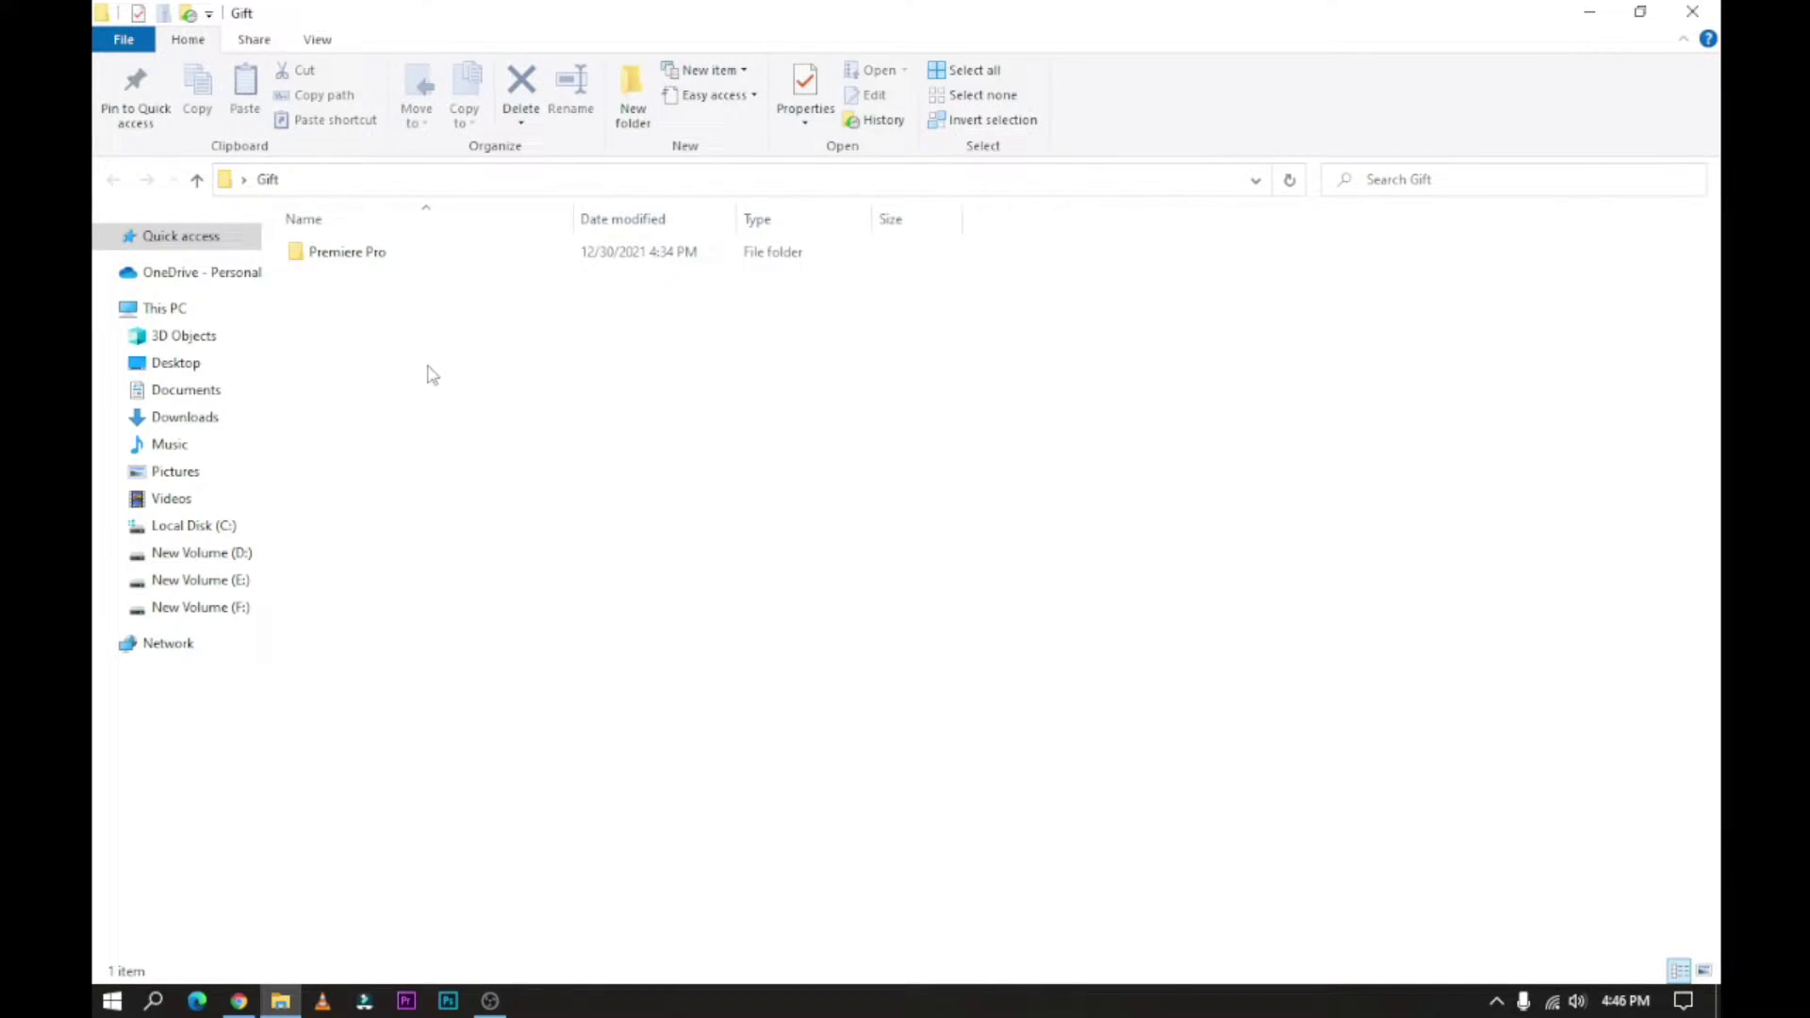
{"action": "double_click", "coordinate": [382, 256]}
{"action": "double_click", "coordinate": [368, 257]}
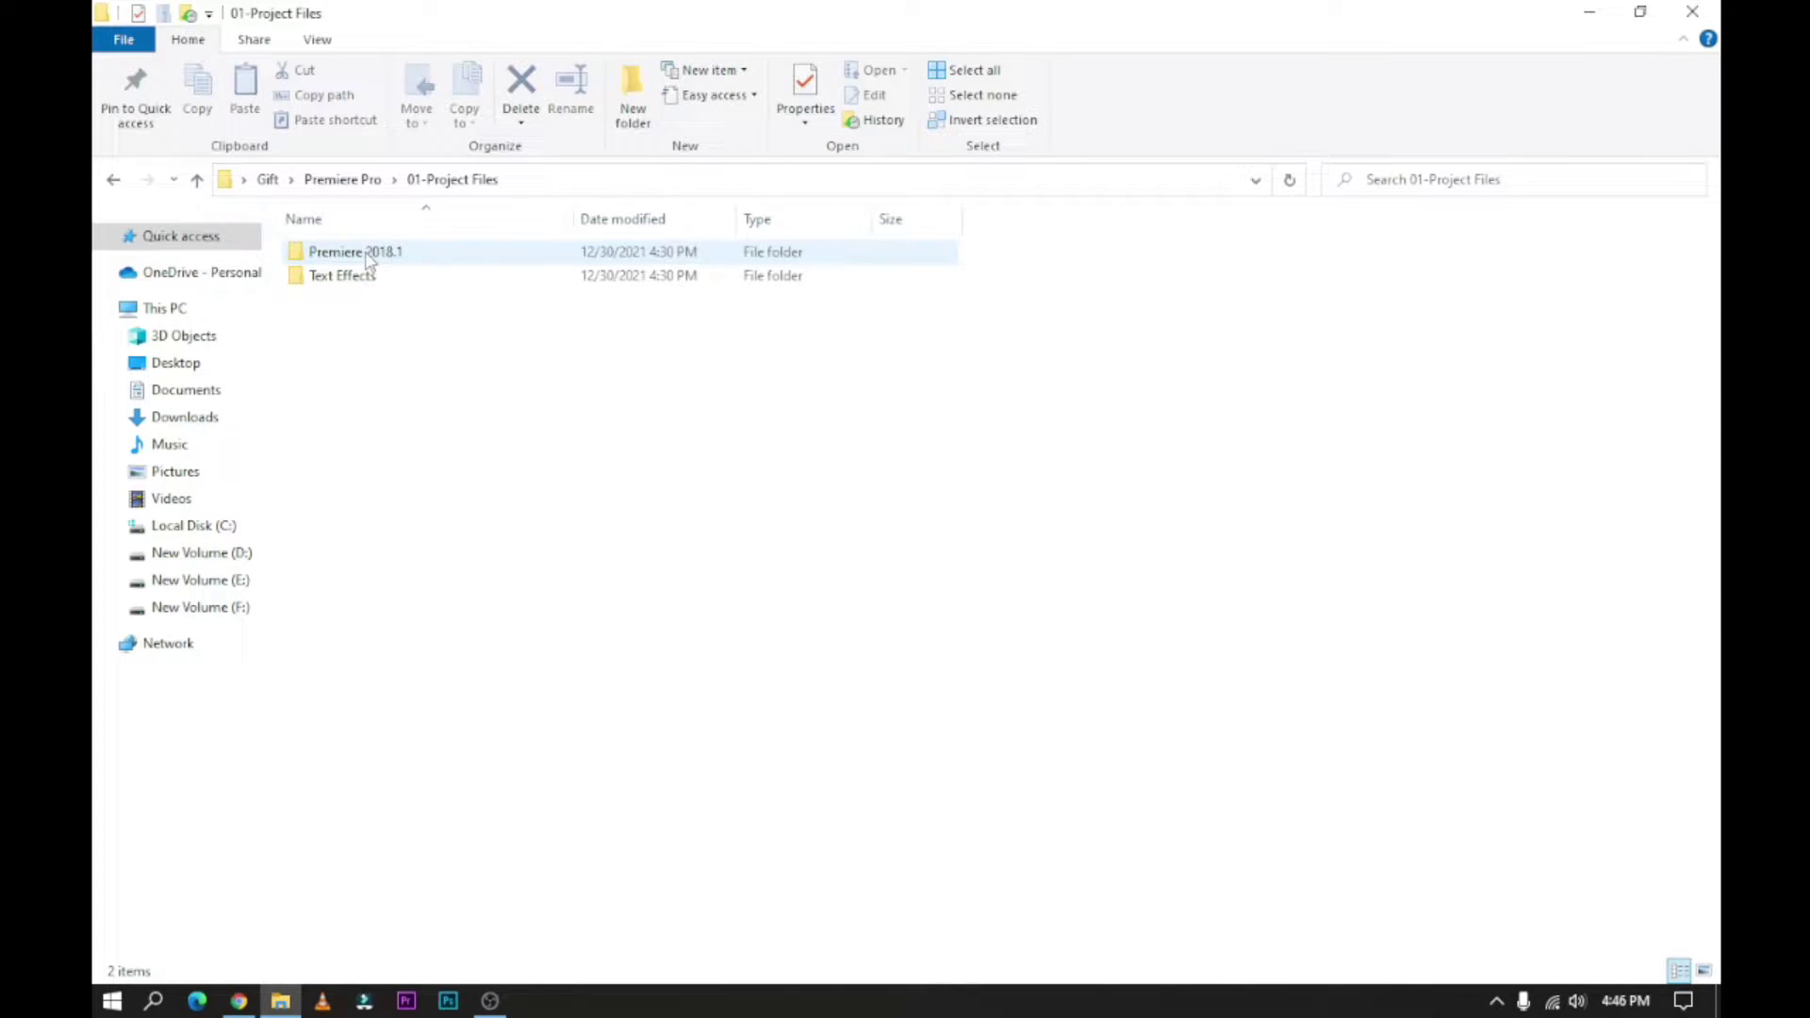
Copy the Text Effects folder from 01-Project Files.
{"action": "left_click", "coordinate": [330, 279]}
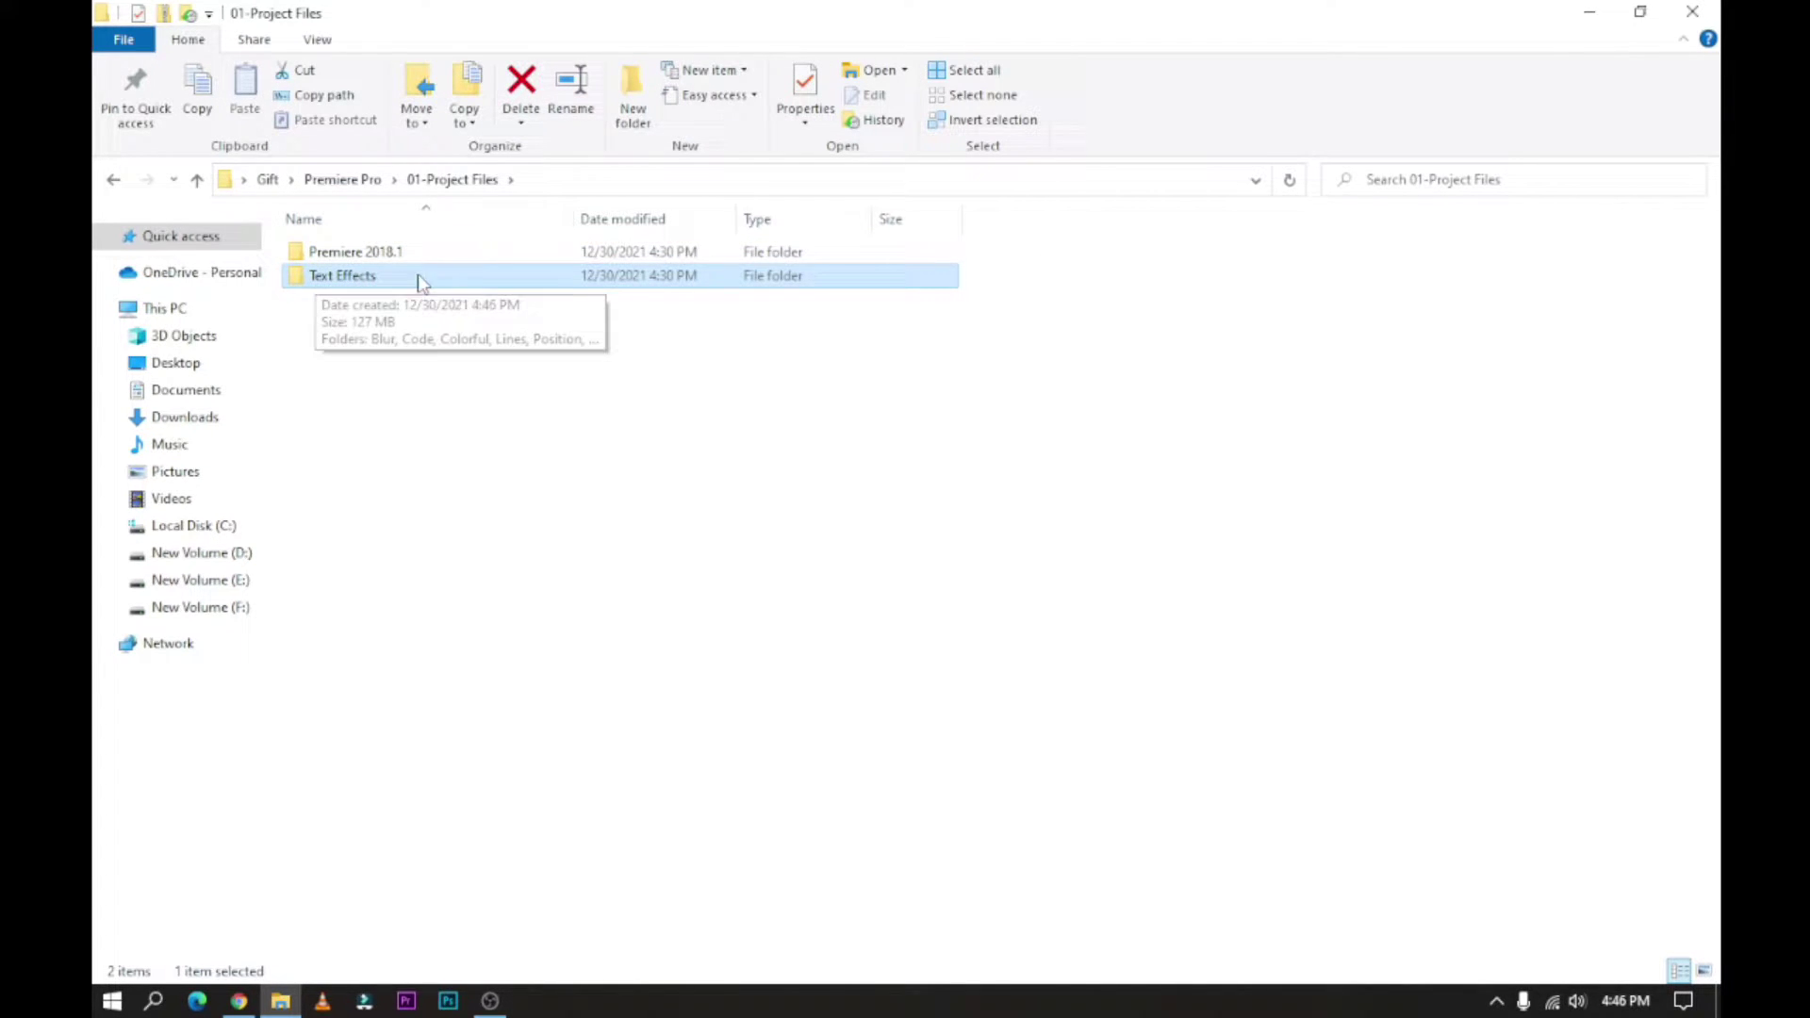
{"action": "left_click", "coordinate": [352, 255]}
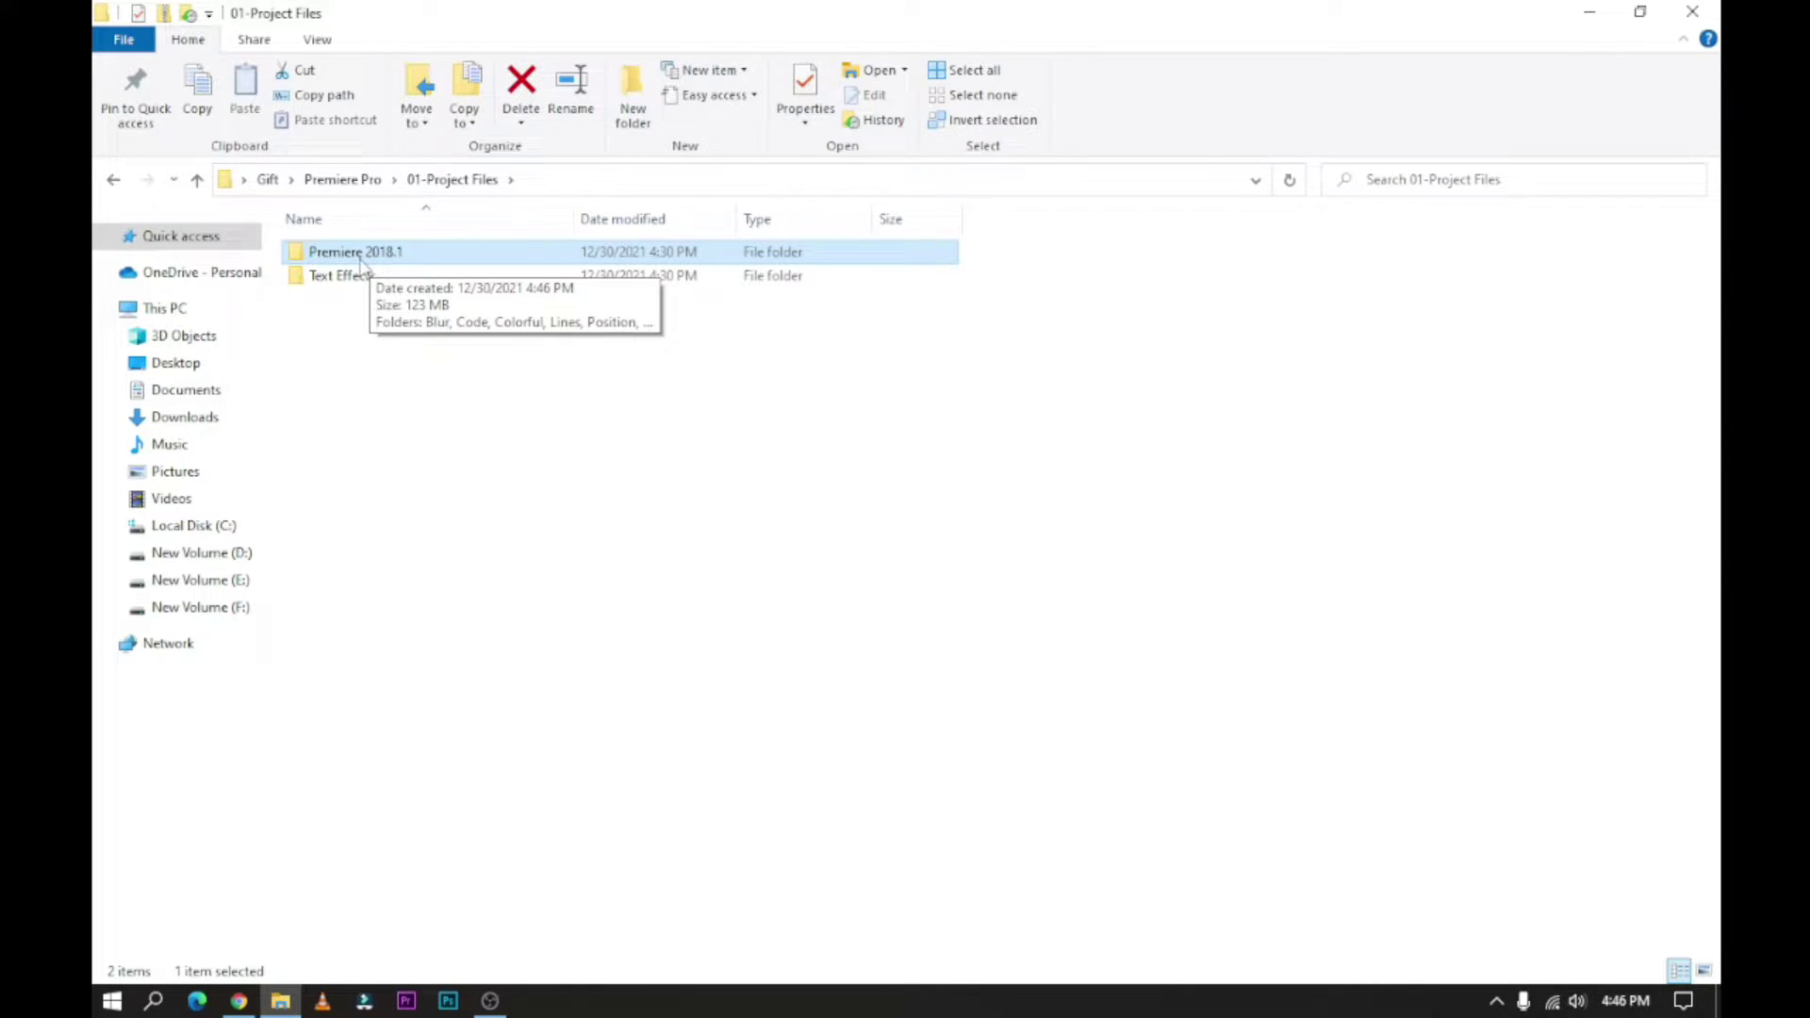
{"action": "left_click", "coordinate": [364, 284]}
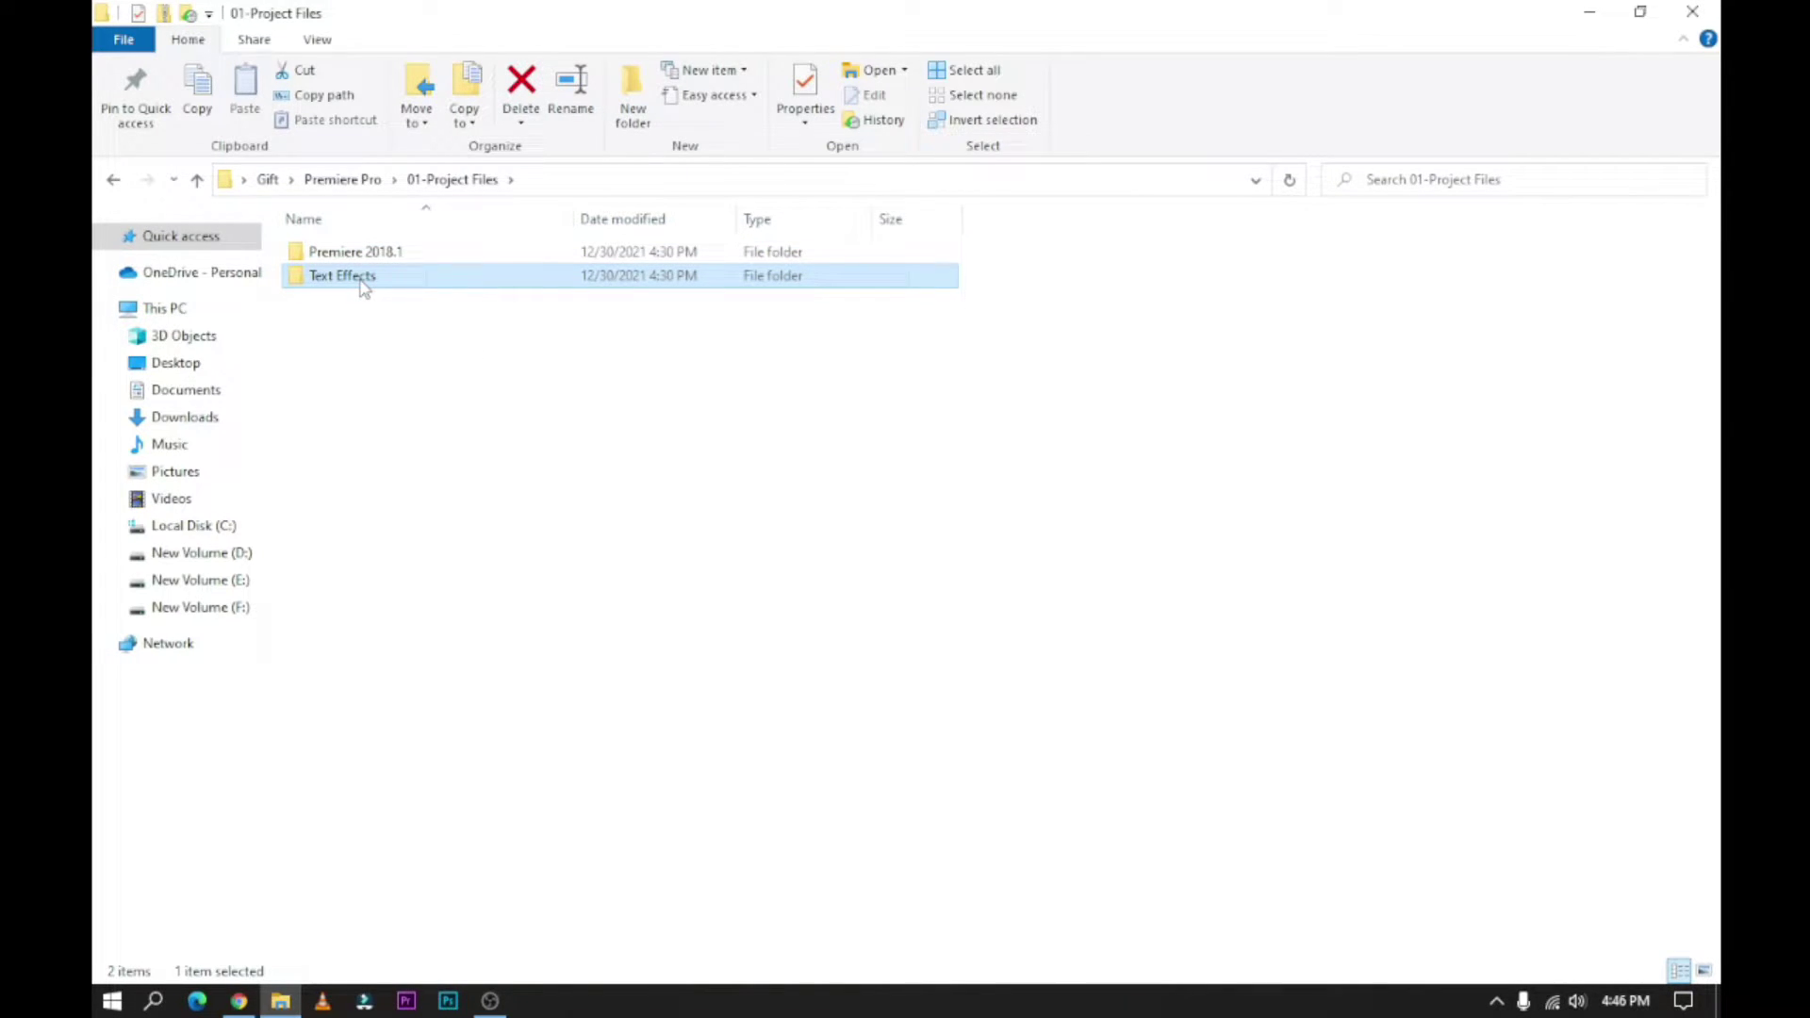
{"action": "right_click", "coordinate": [364, 285]}
{"action": "left_click", "coordinate": [477, 749]}
Open the user's profile folder under Users on Local Disk (C:) and turn on the display of hidden items.
{"action": "left_click", "coordinate": [185, 528]}
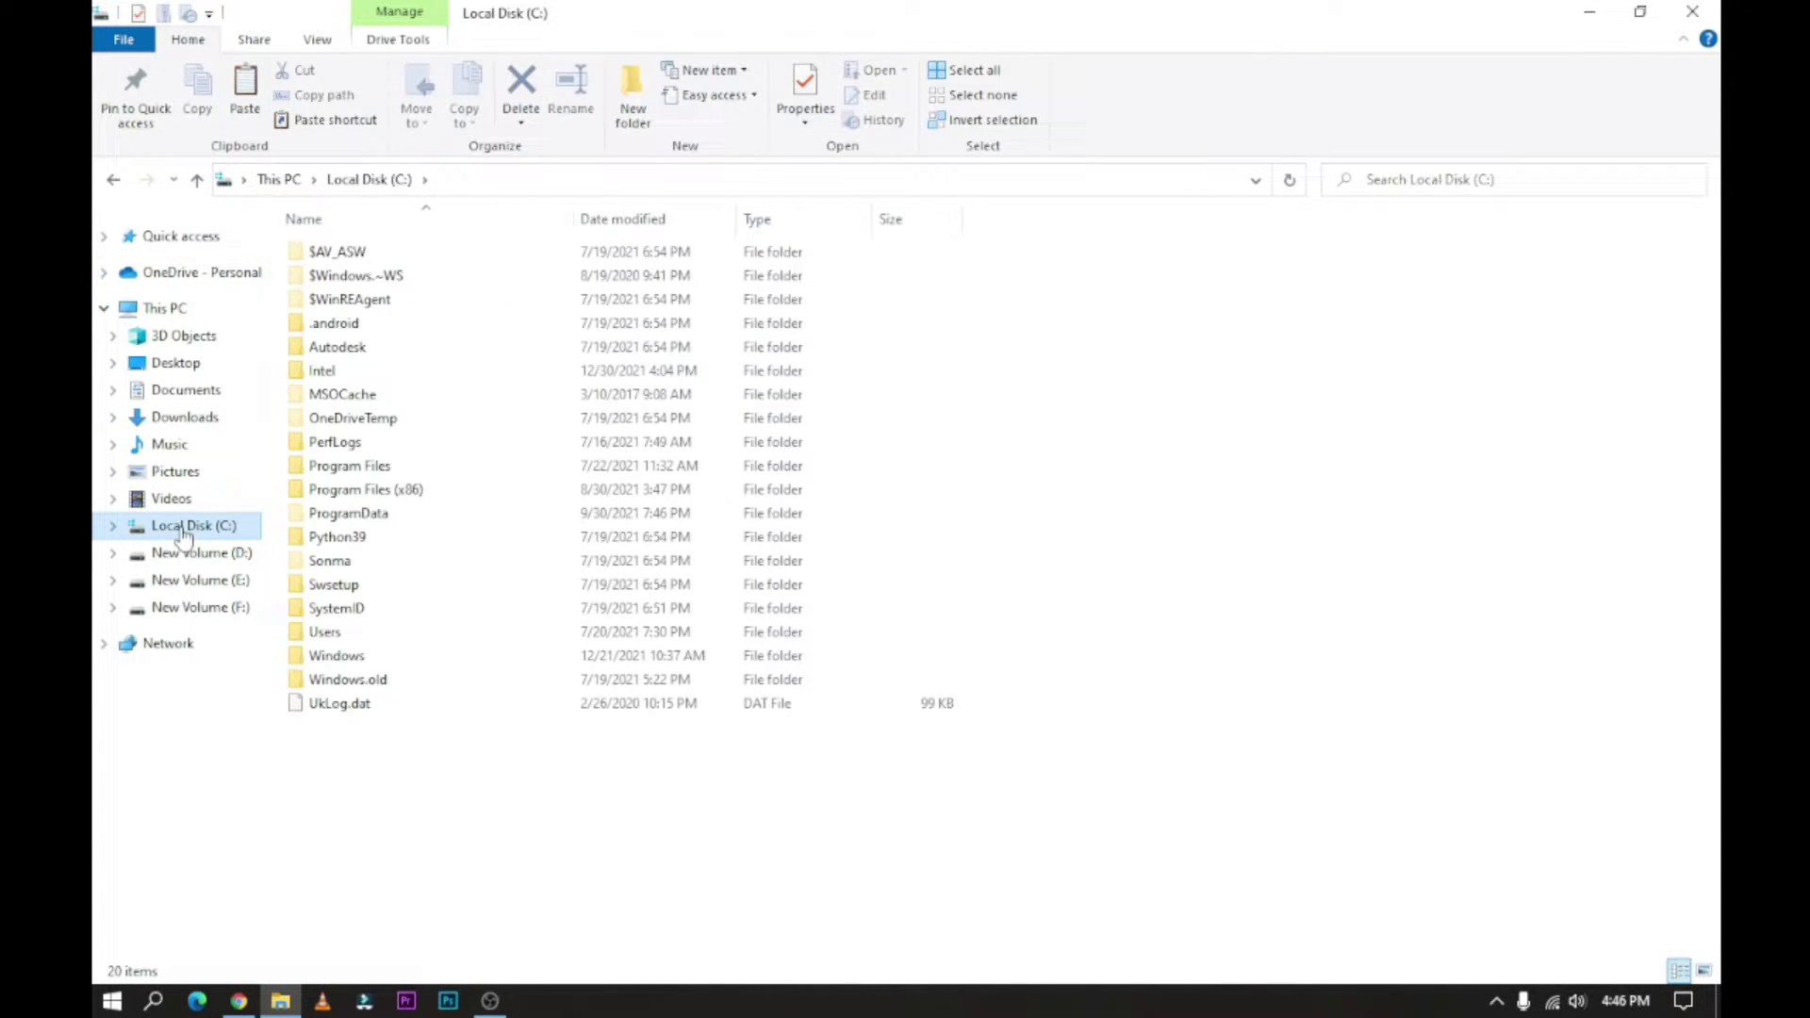
{"action": "double_click", "coordinate": [332, 639]}
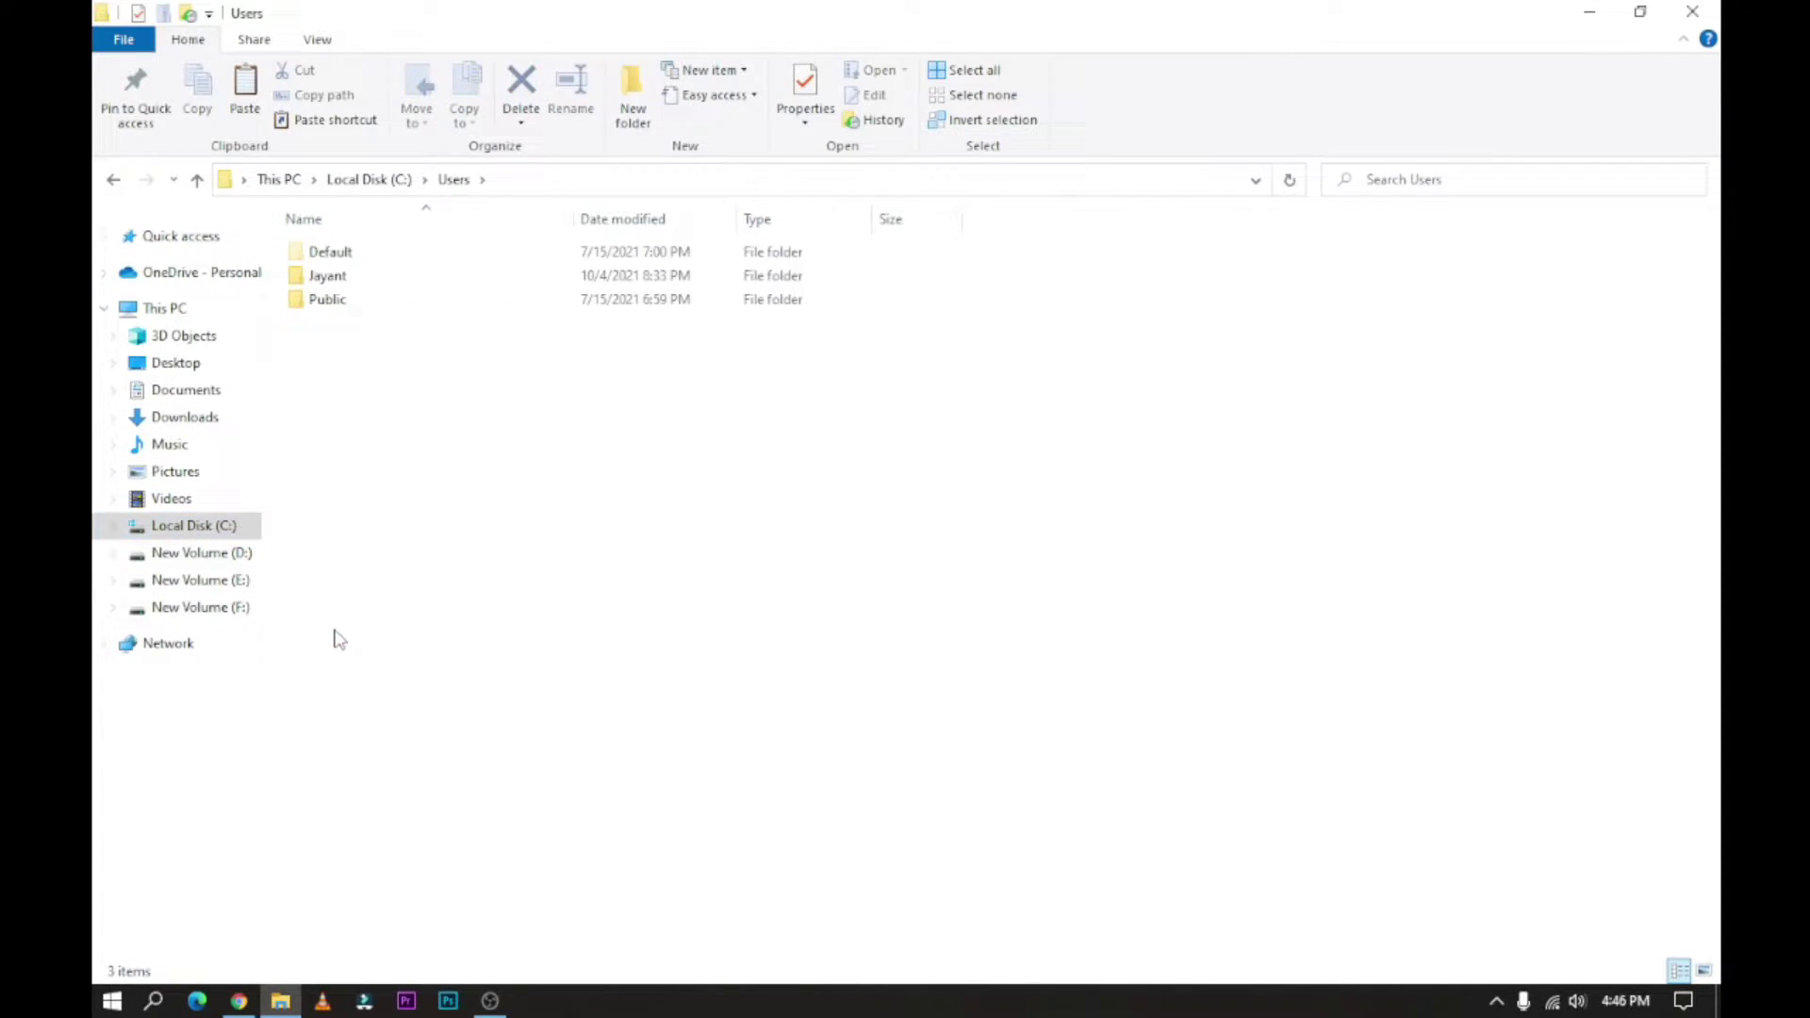
{"action": "left_click", "coordinate": [345, 283]}
{"action": "double_click", "coordinate": [345, 279]}
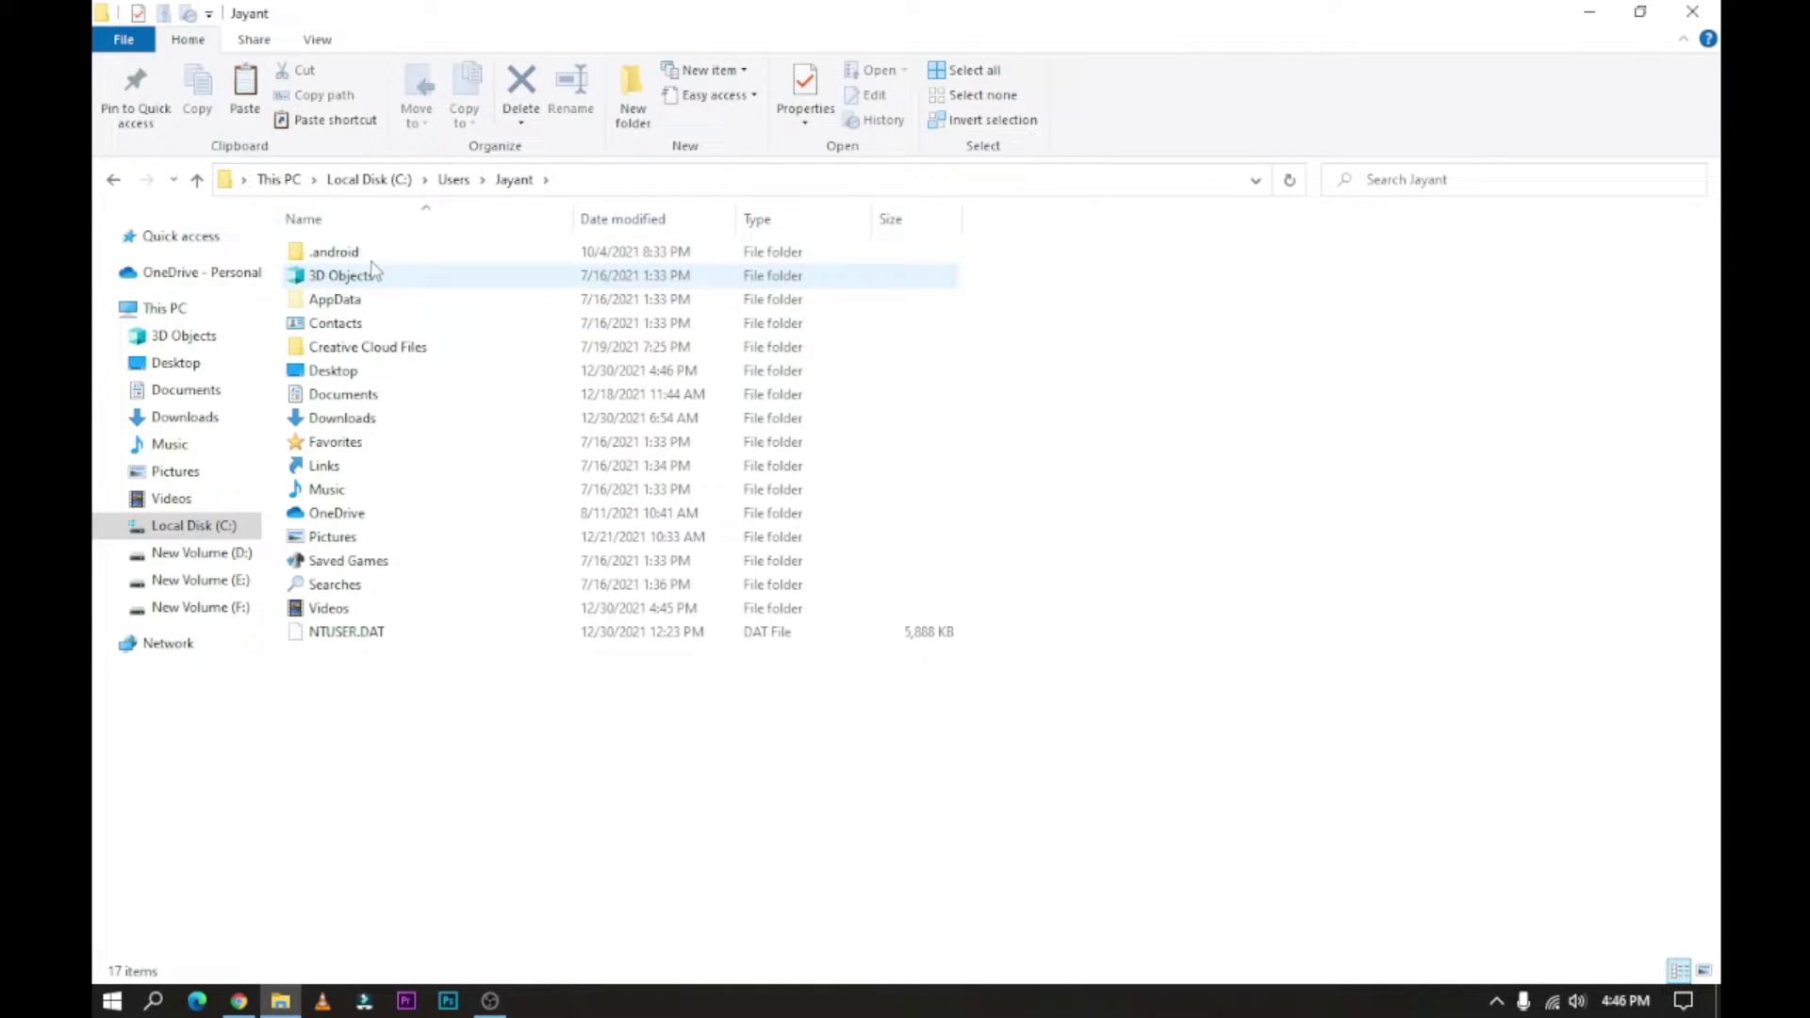
{"action": "left_click", "coordinate": [318, 41]}
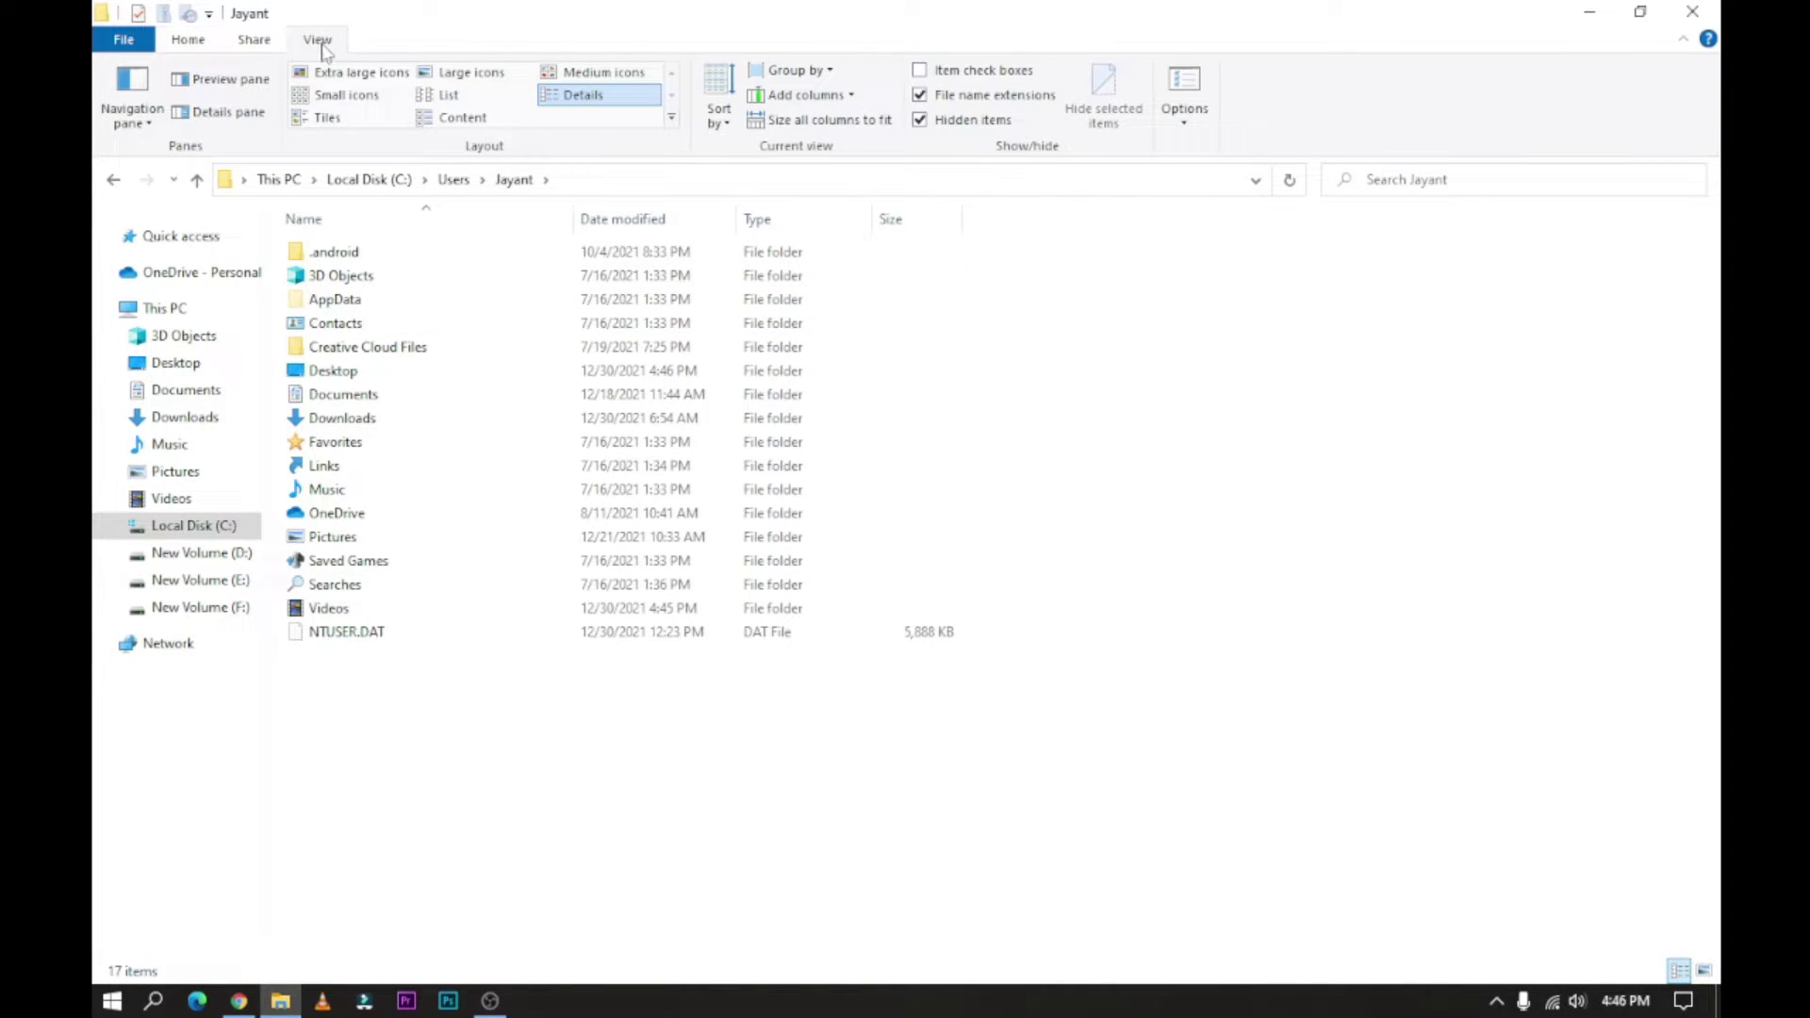
{"action": "left_click", "coordinate": [921, 120]}
{"action": "left_click", "coordinate": [921, 122]}
Go from the profile folder to AppData > Roaming > Adobe > Common > Motion Graphics Templates.
{"action": "double_click", "coordinate": [336, 300]}
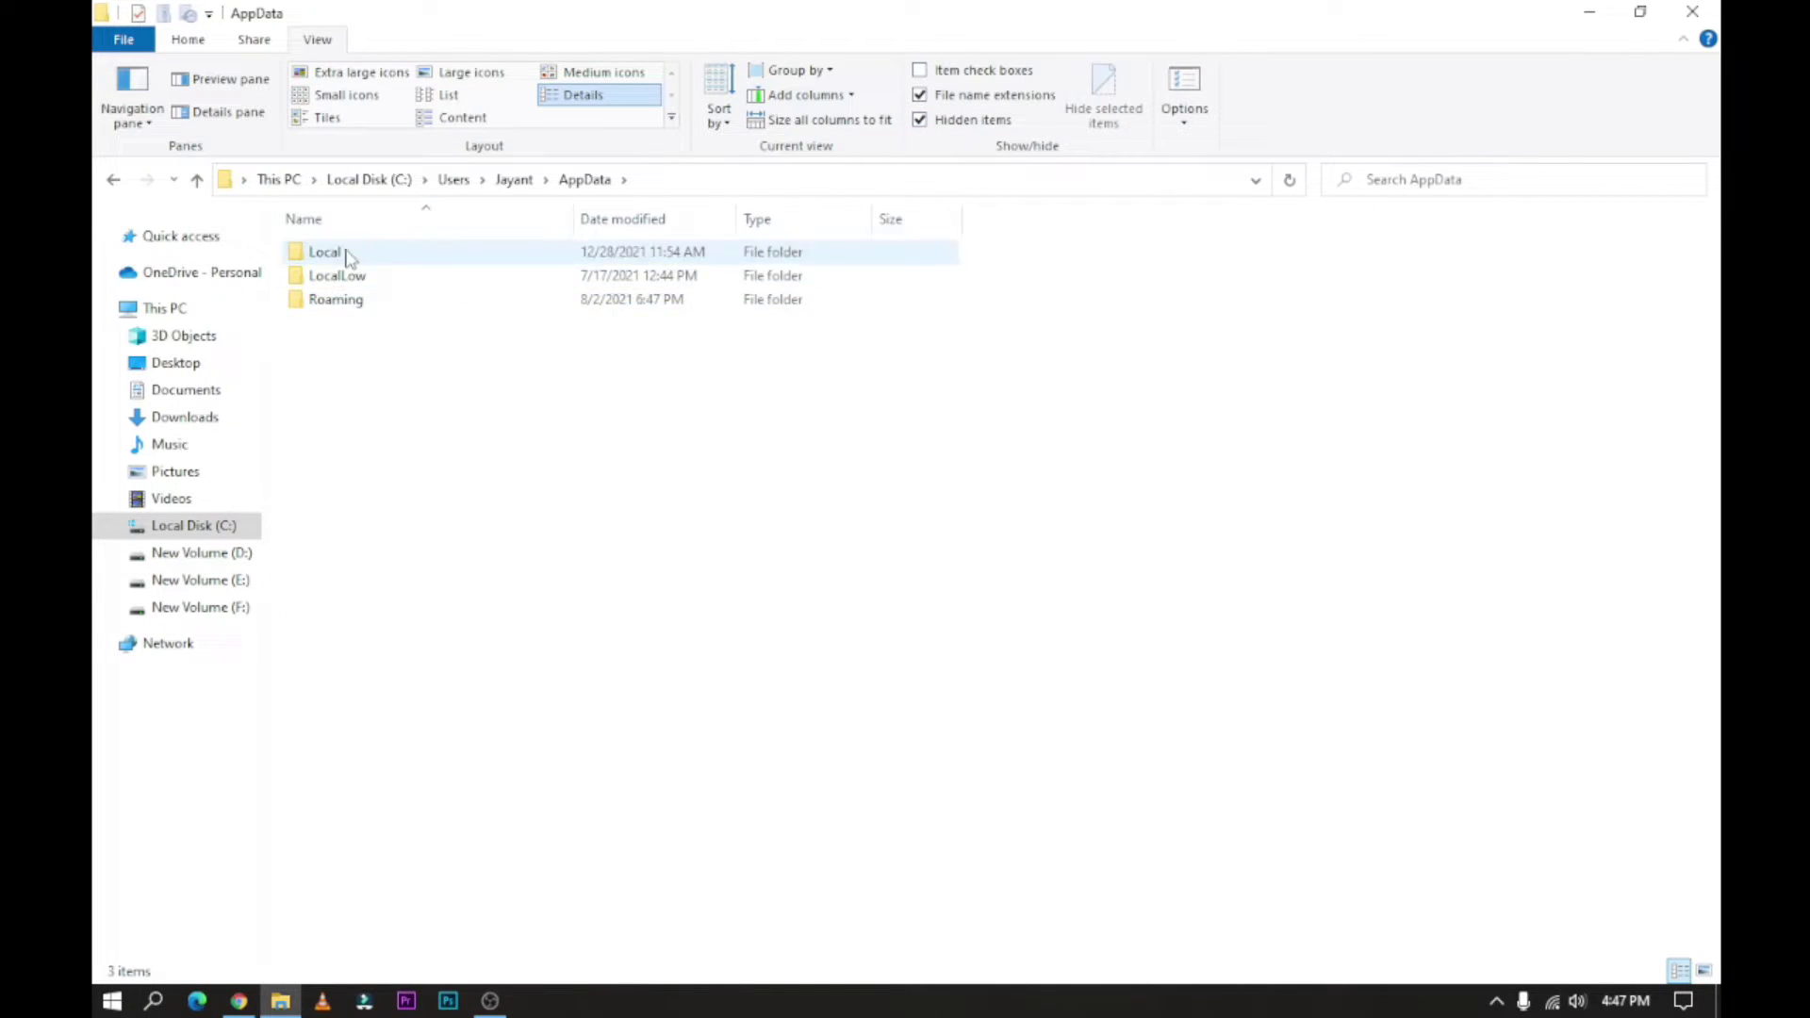
{"action": "double_click", "coordinate": [341, 300]}
{"action": "double_click", "coordinate": [355, 254]}
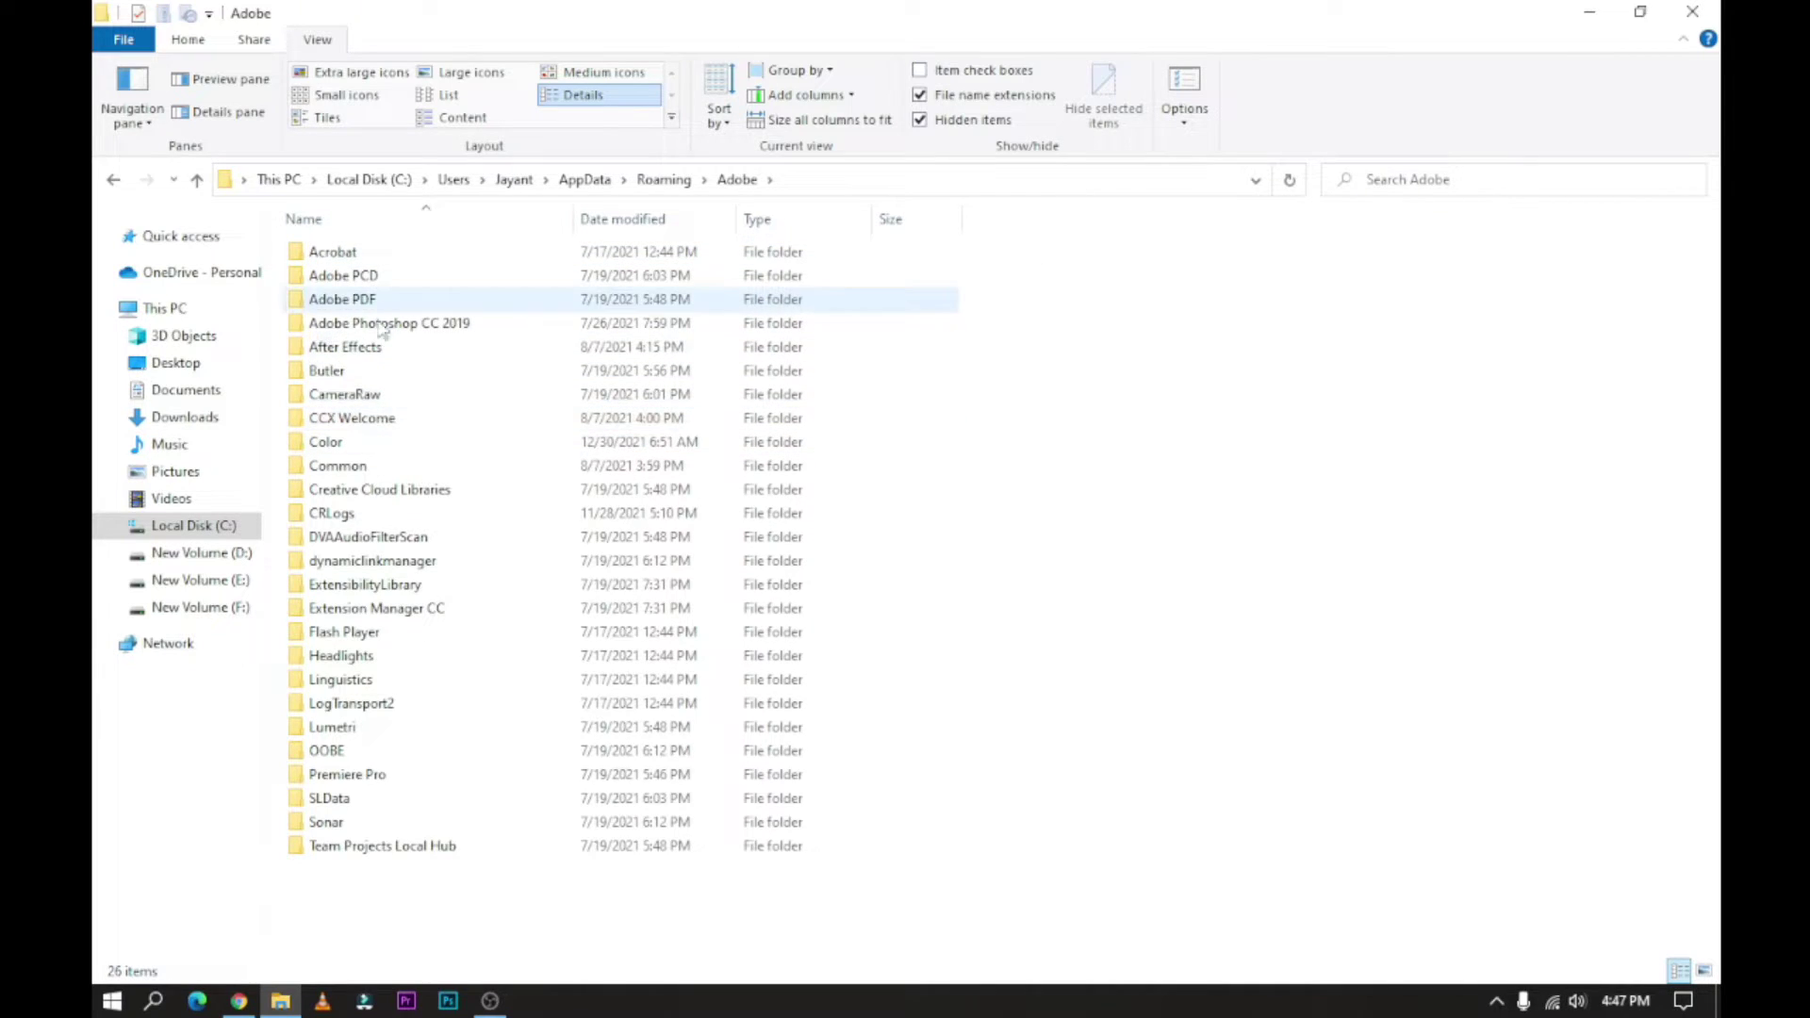
{"action": "double_click", "coordinate": [382, 466]}
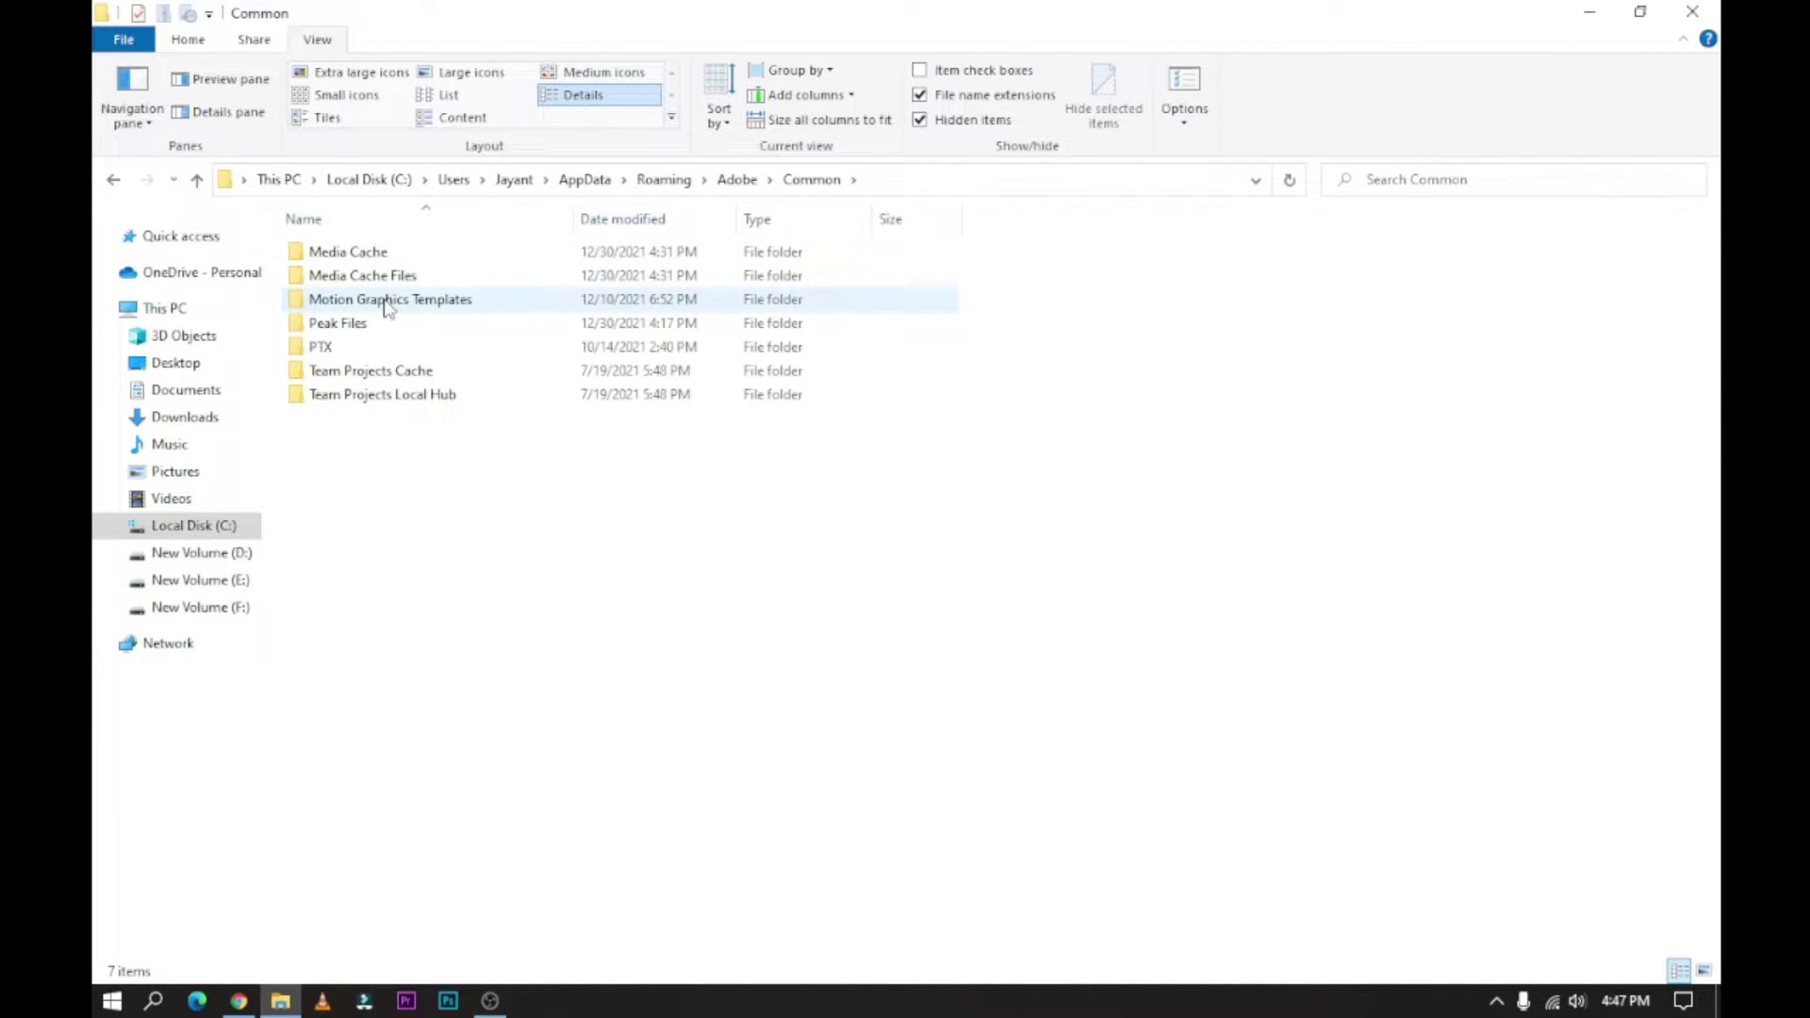
{"action": "double_click", "coordinate": [388, 299]}
Try to paste the copied Text Effects folder into Motion Graphics Templates and cancel the copy operation.
{"action": "right_click", "coordinate": [1121, 421]}
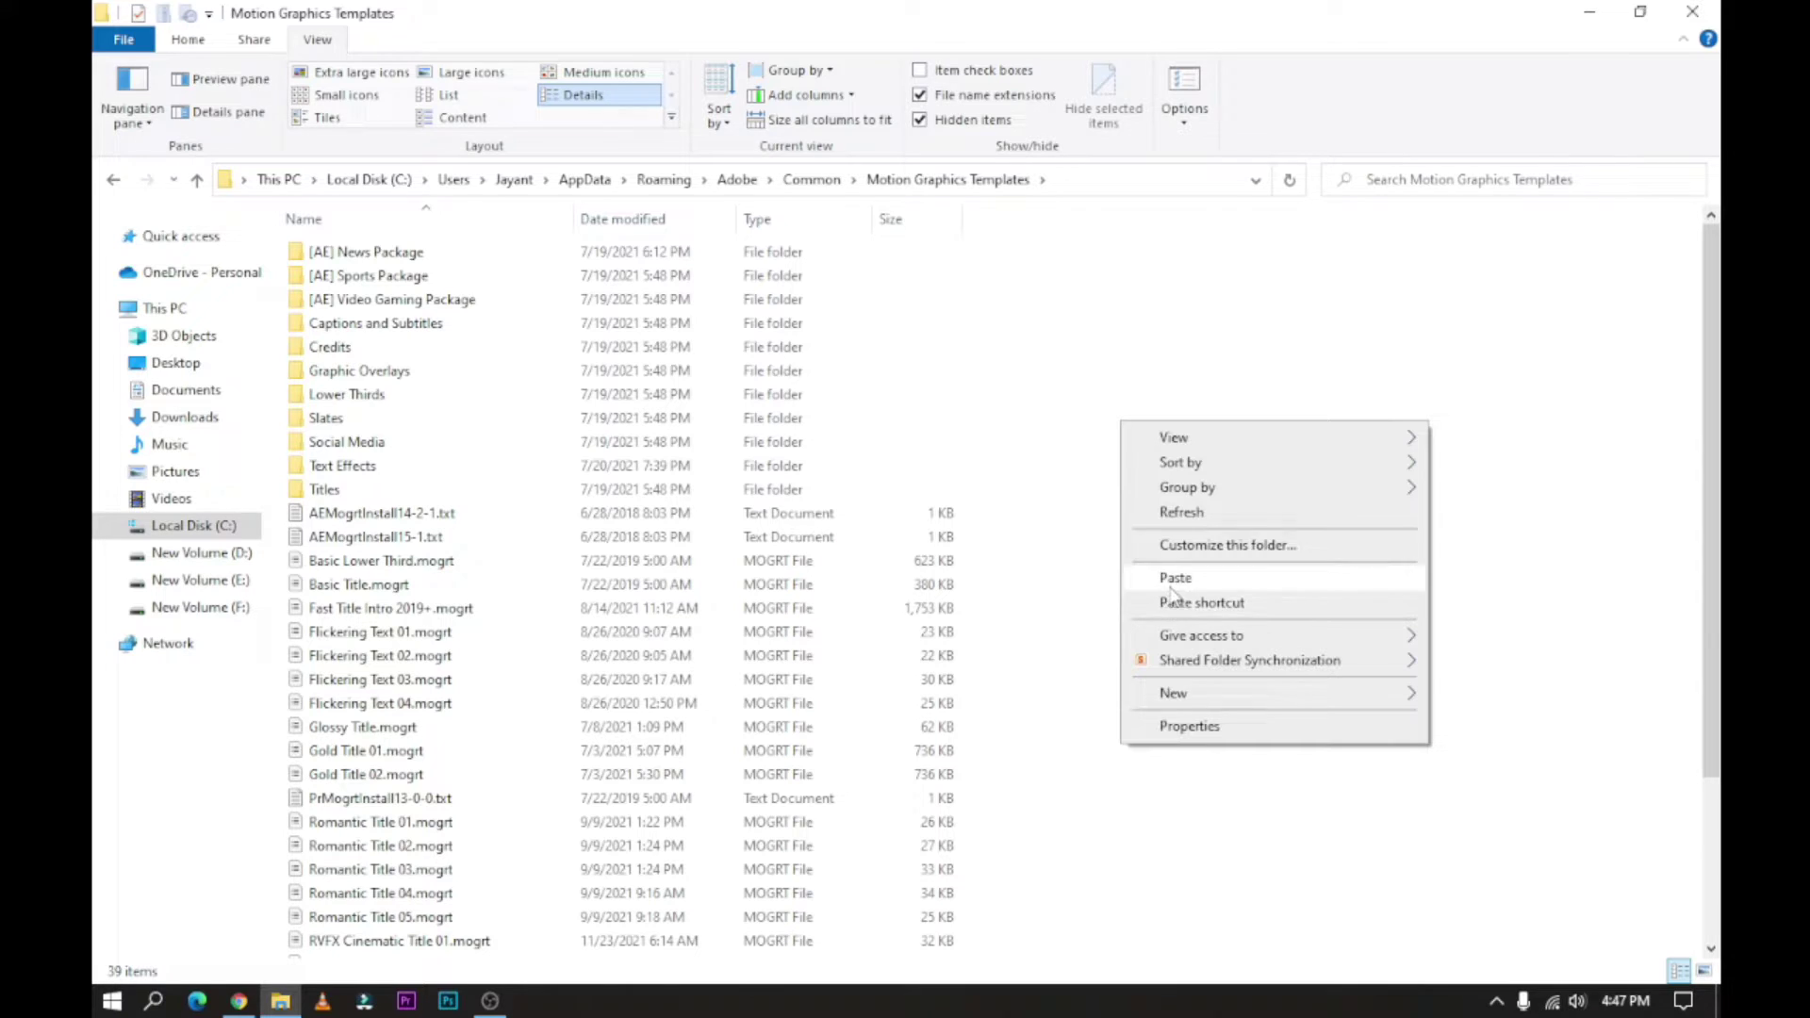
{"action": "left_click", "coordinate": [1174, 583]}
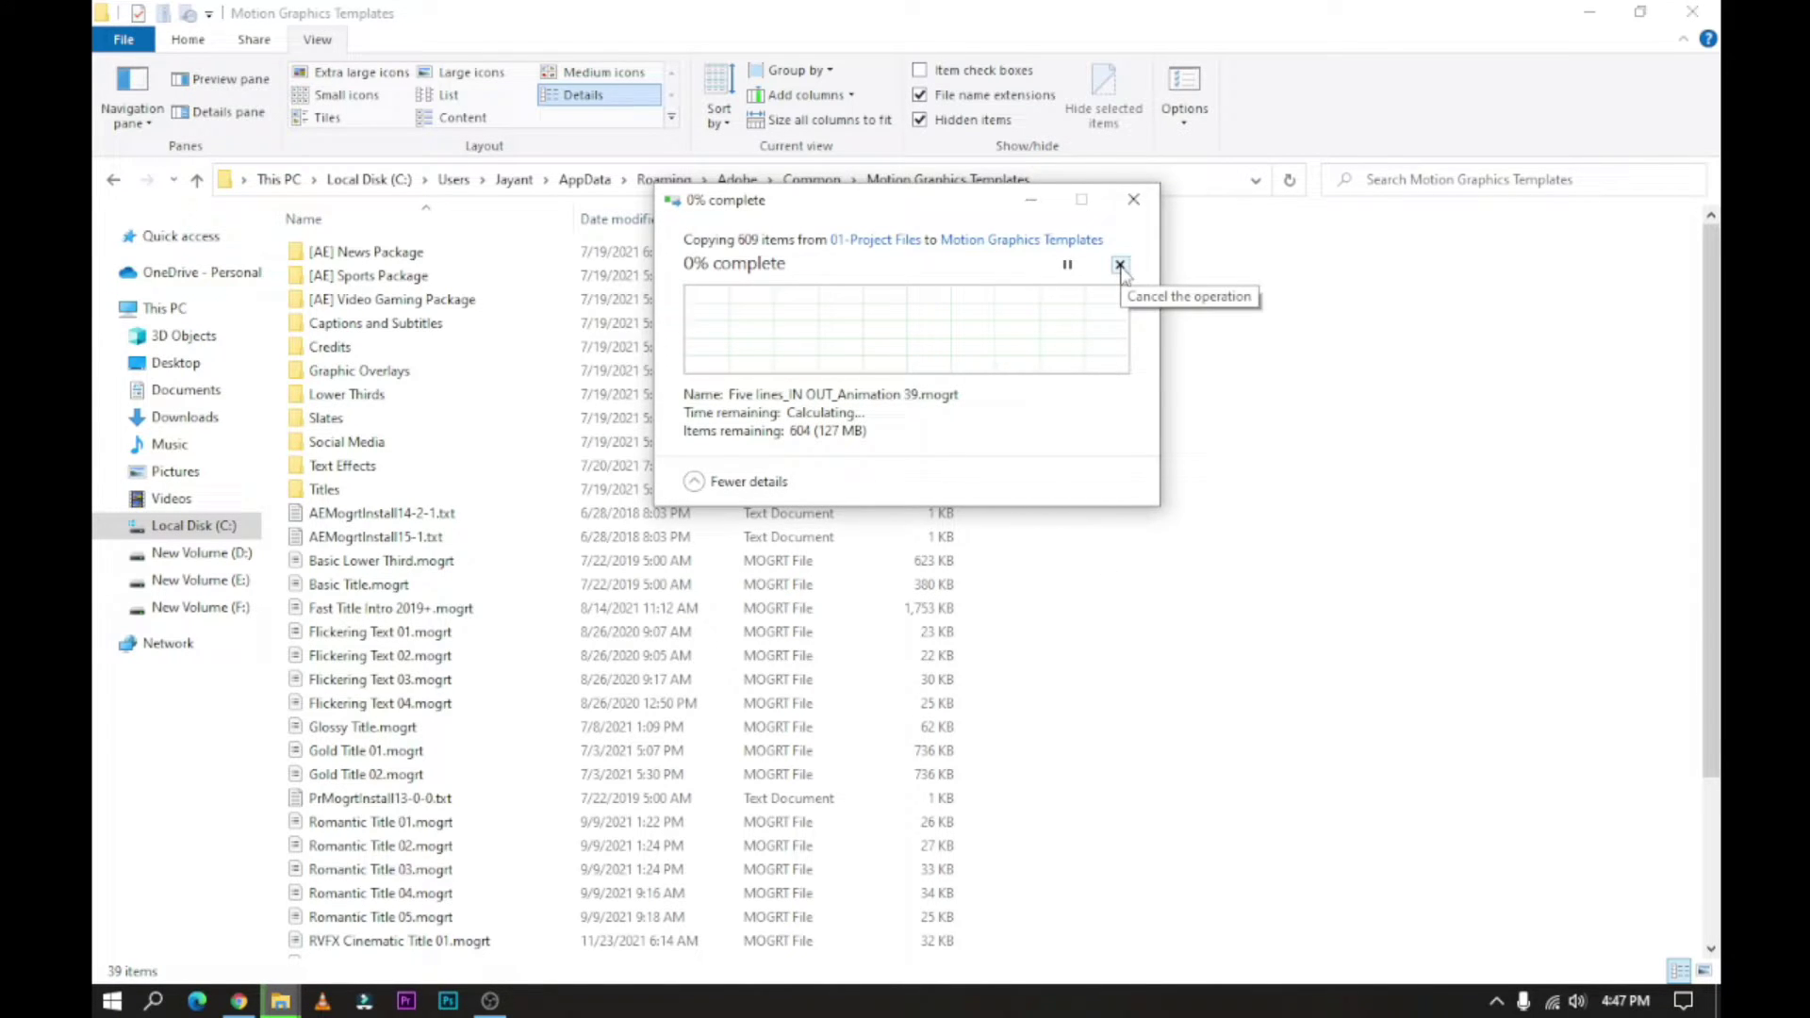
{"action": "left_click", "coordinate": [1121, 267]}
{"action": "right_click", "coordinate": [1145, 381]}
{"action": "key", "text": "Escape"}
Open the existing Text Effects folder and examine the template files in its Blur subfolder.
{"action": "double_click", "coordinate": [359, 466]}
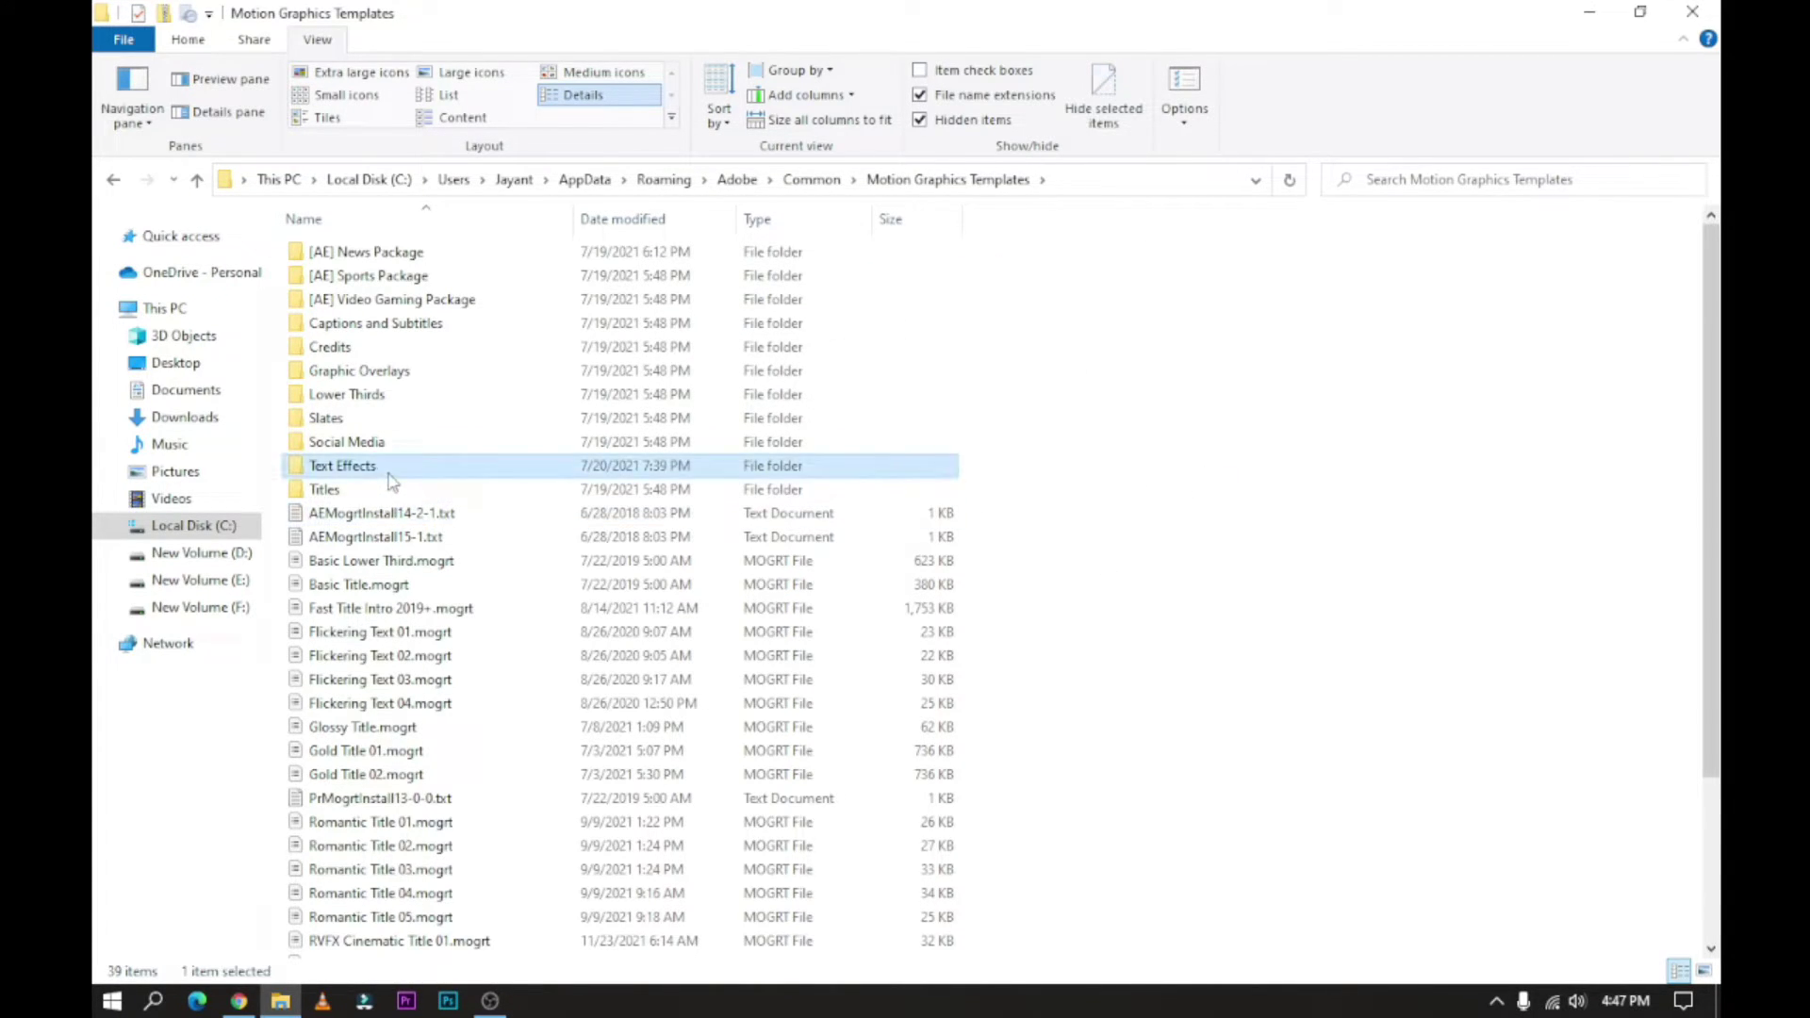
{"action": "double_click", "coordinate": [355, 255]}
{"action": "scroll", "coordinate": [531, 404], "scroll_direction": "down", "scroll_amount": 7}
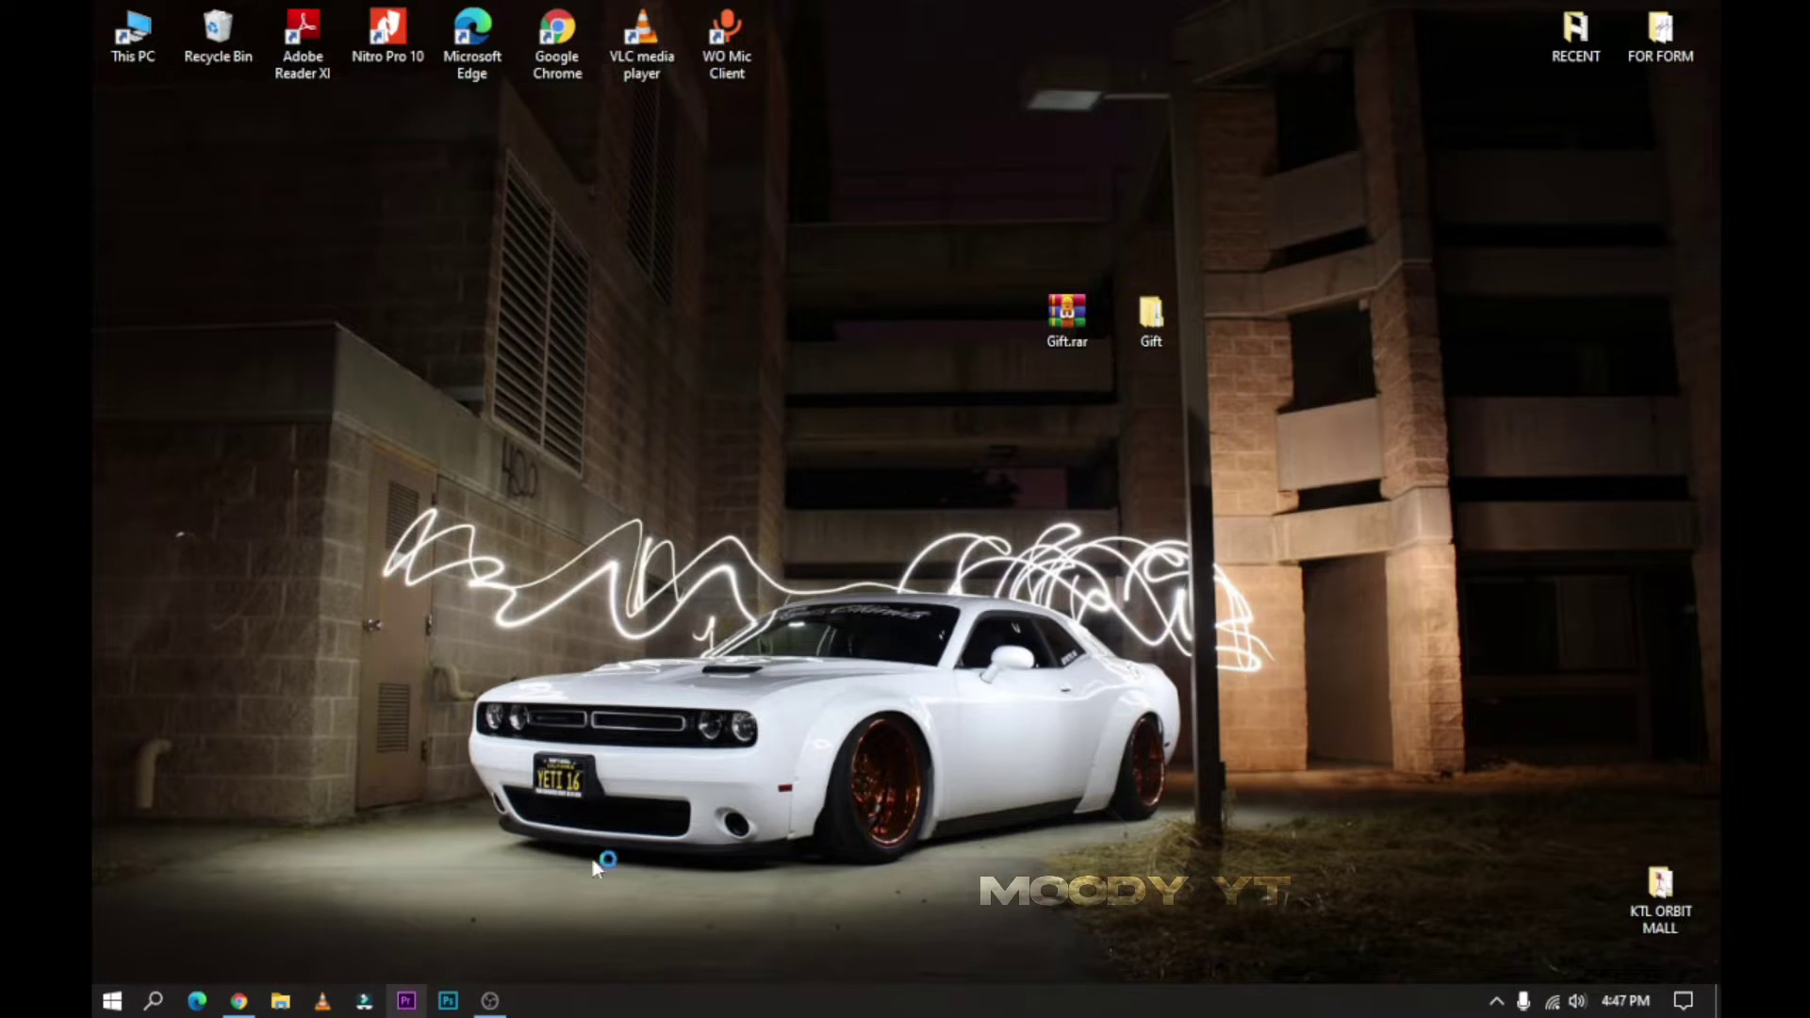
{"action": "right_click", "coordinate": [1038, 411]}
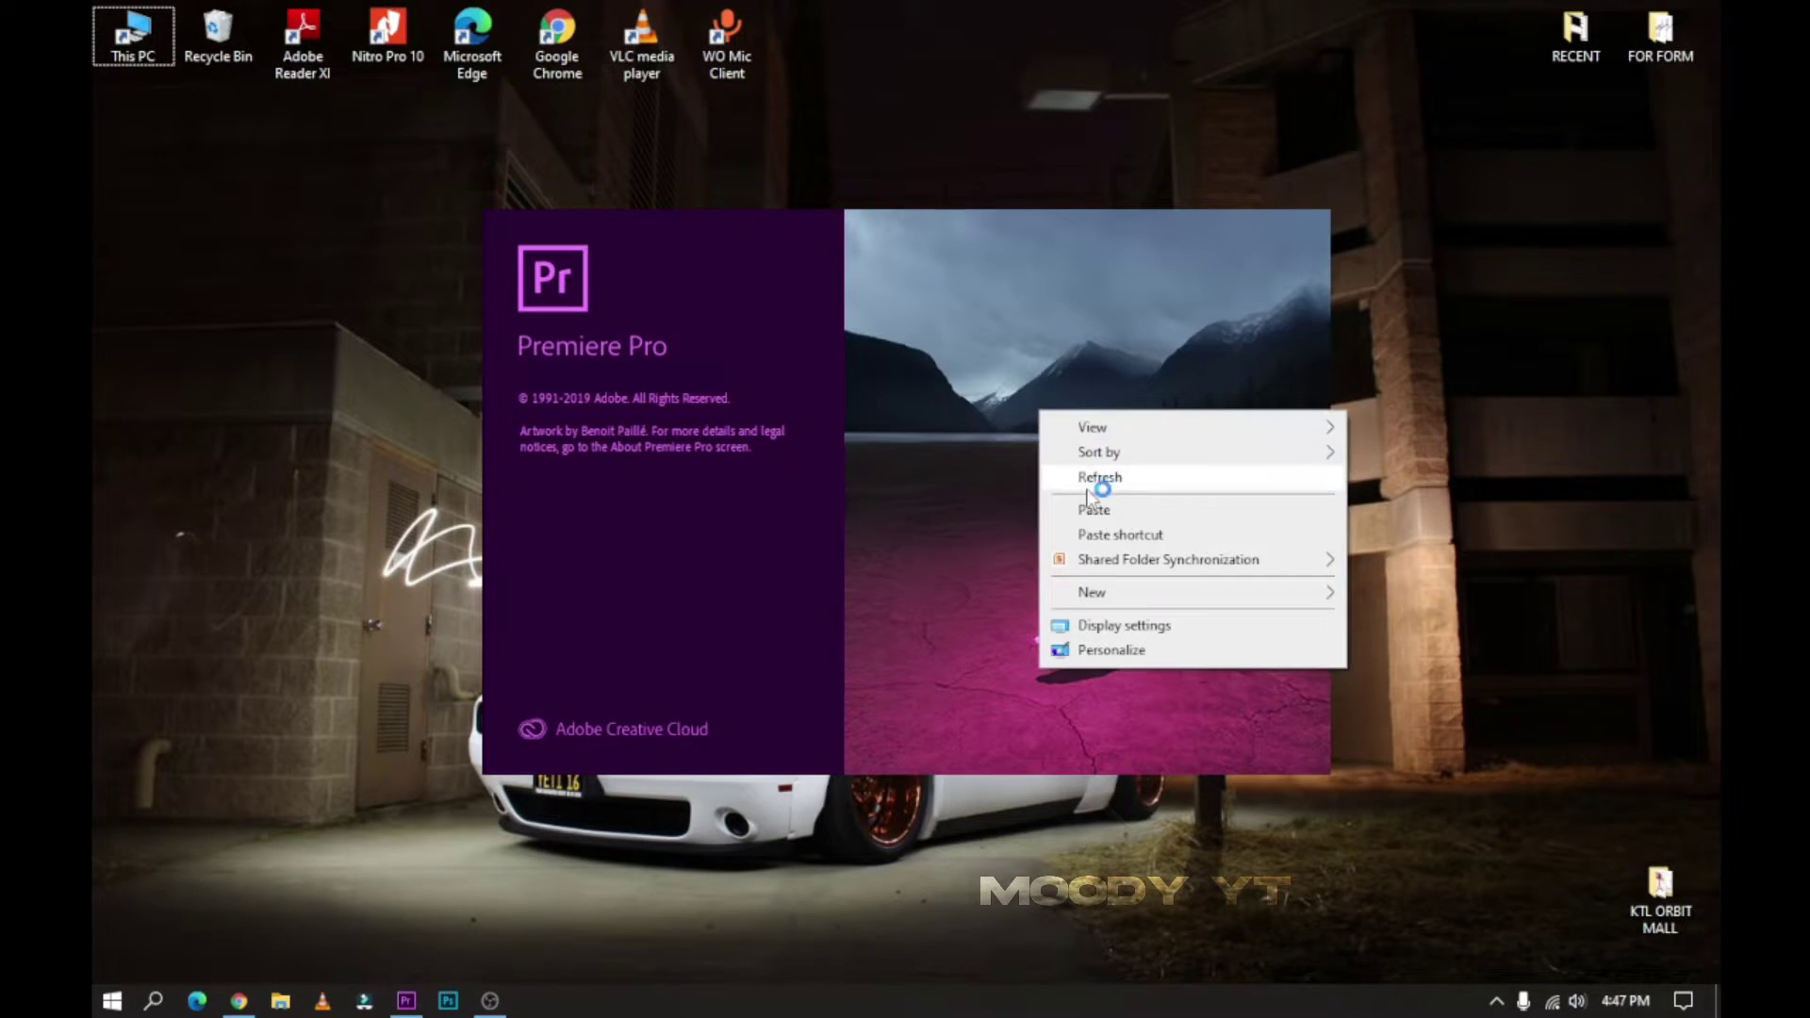
{"action": "left_click", "coordinate": [1100, 479]}
{"action": "right_click", "coordinate": [1413, 412]}
{"action": "left_click", "coordinate": [1455, 481]}
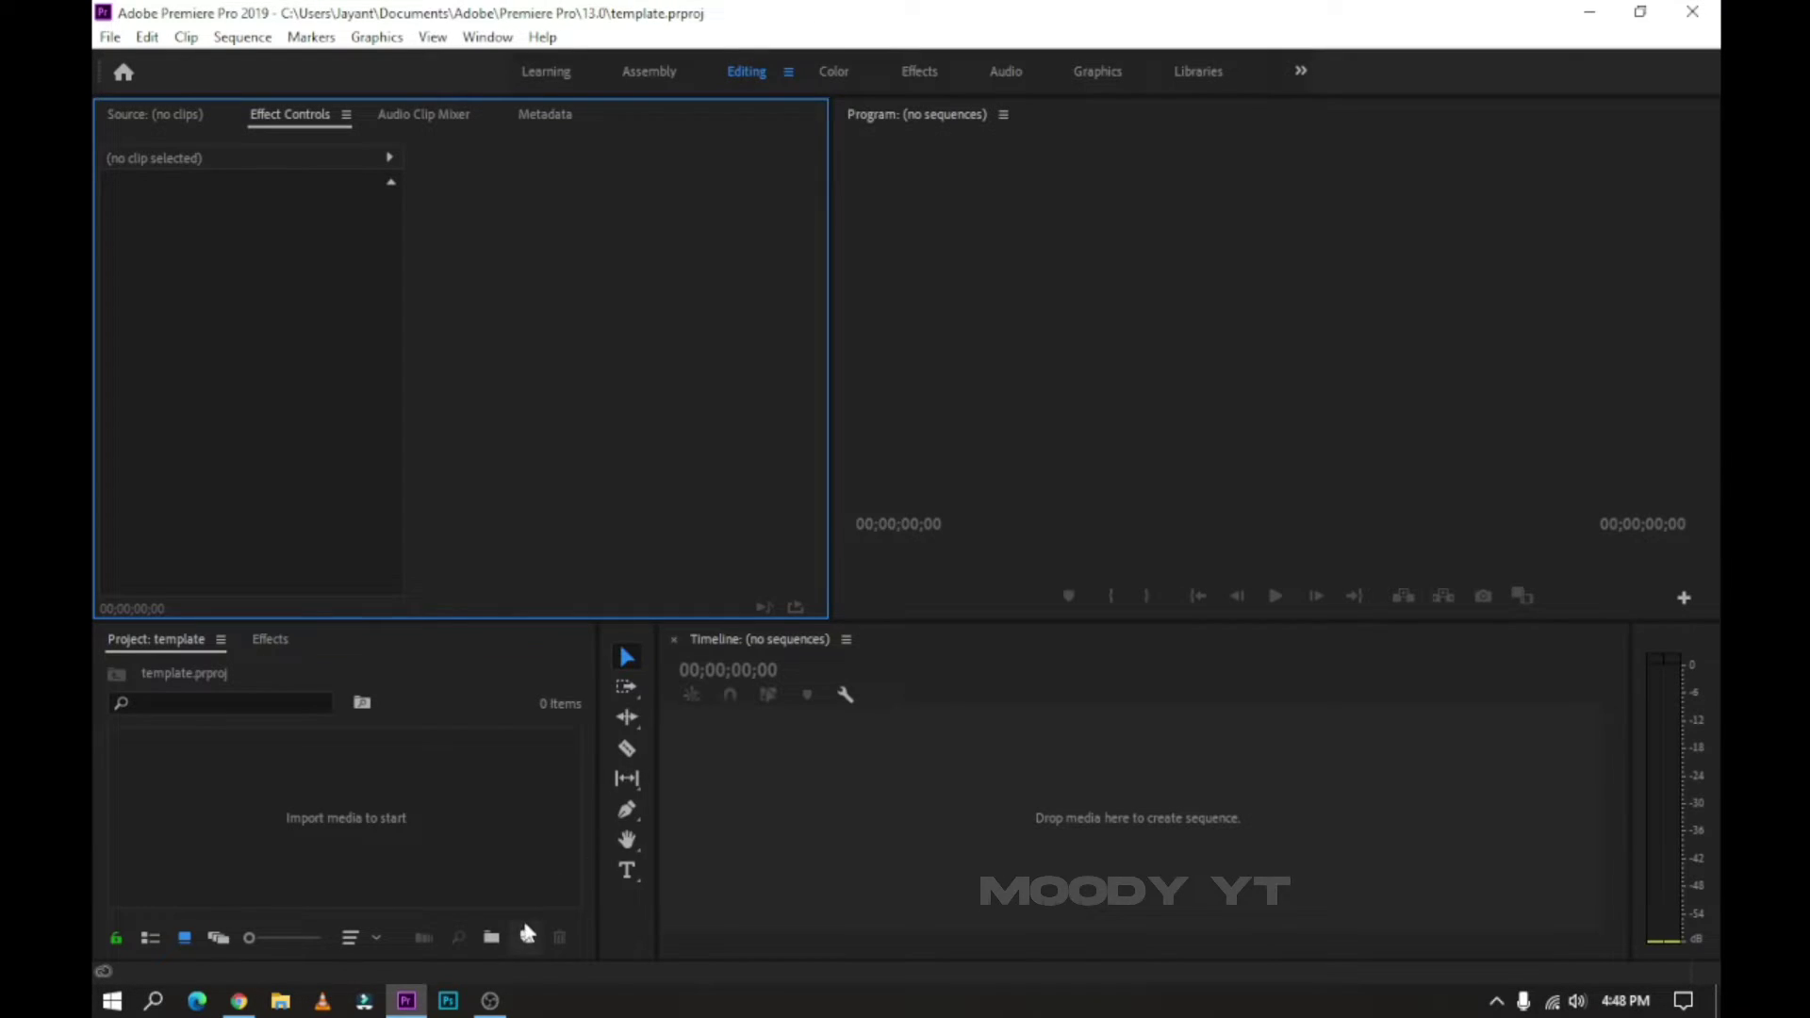
Create a new sequence named Sequence 01 in the template project.
{"action": "left_click", "coordinate": [528, 933]}
{"action": "left_click", "coordinate": [613, 664]}
{"action": "key", "text": "Return"}
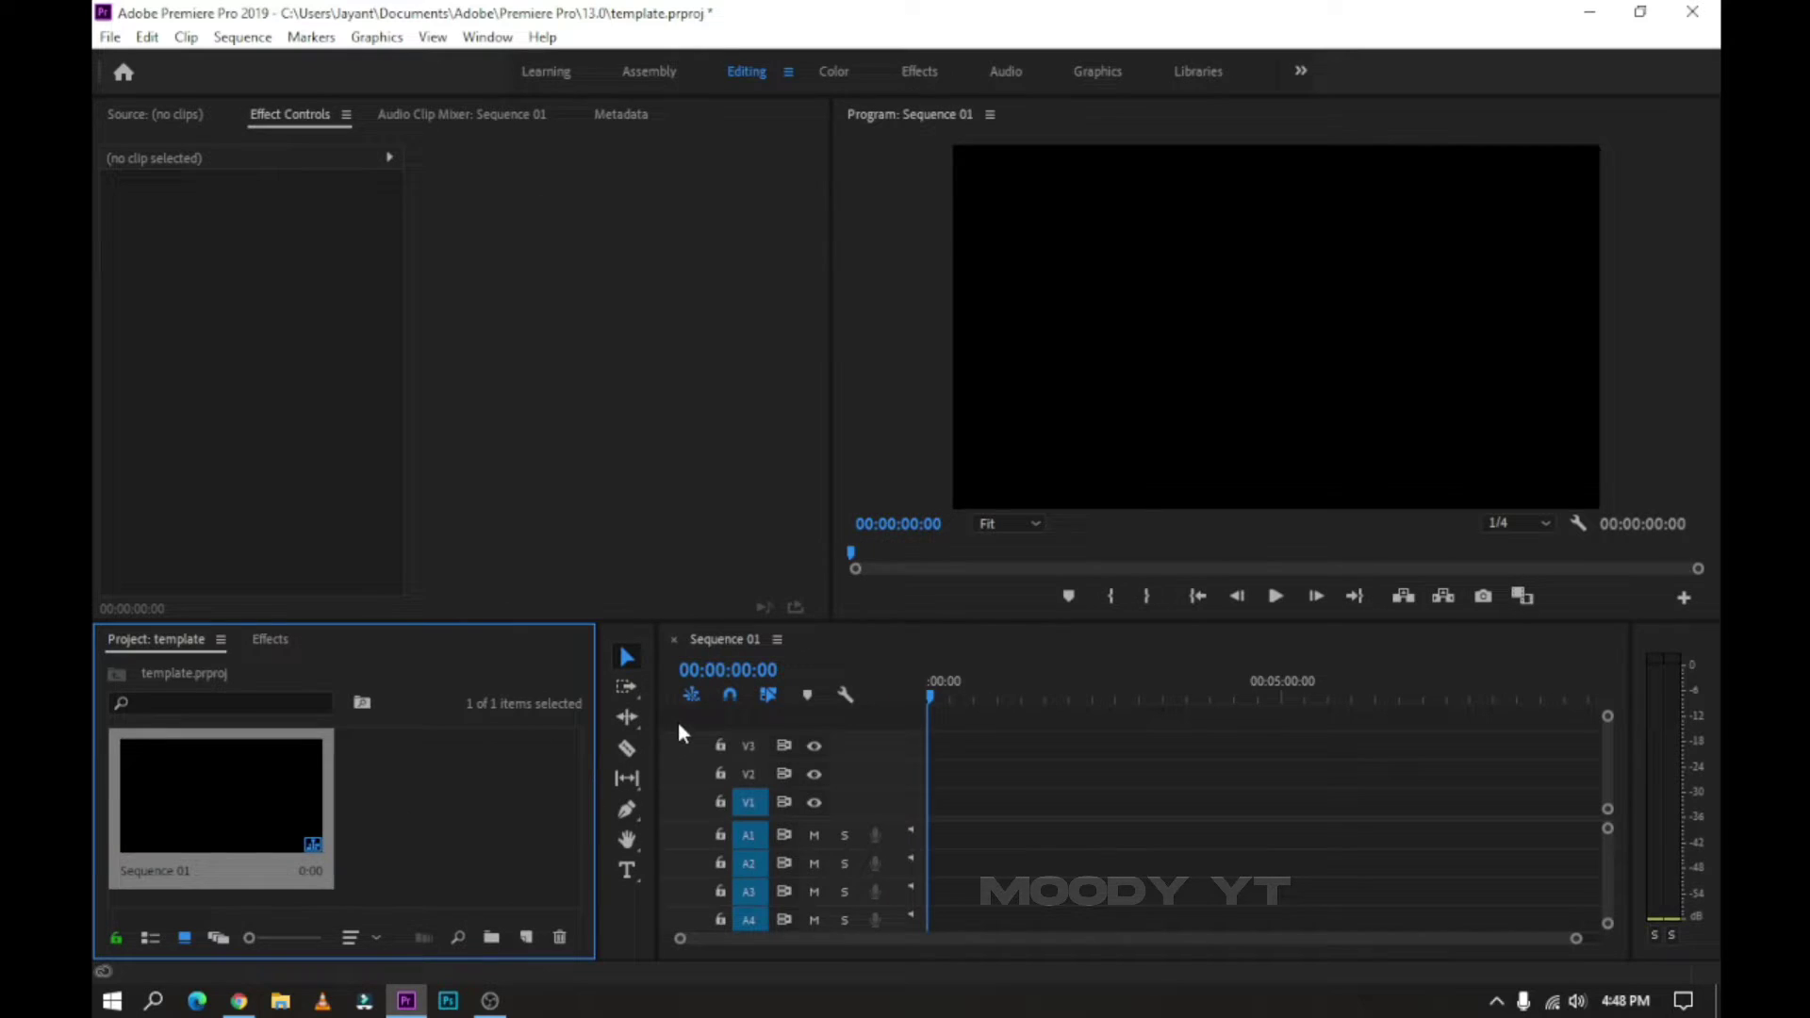
Switch to the Graphics workspace and search the Essential Graphics templates for "blur".
{"action": "left_click", "coordinate": [1101, 72]}
{"action": "left_click", "coordinate": [1549, 235]}
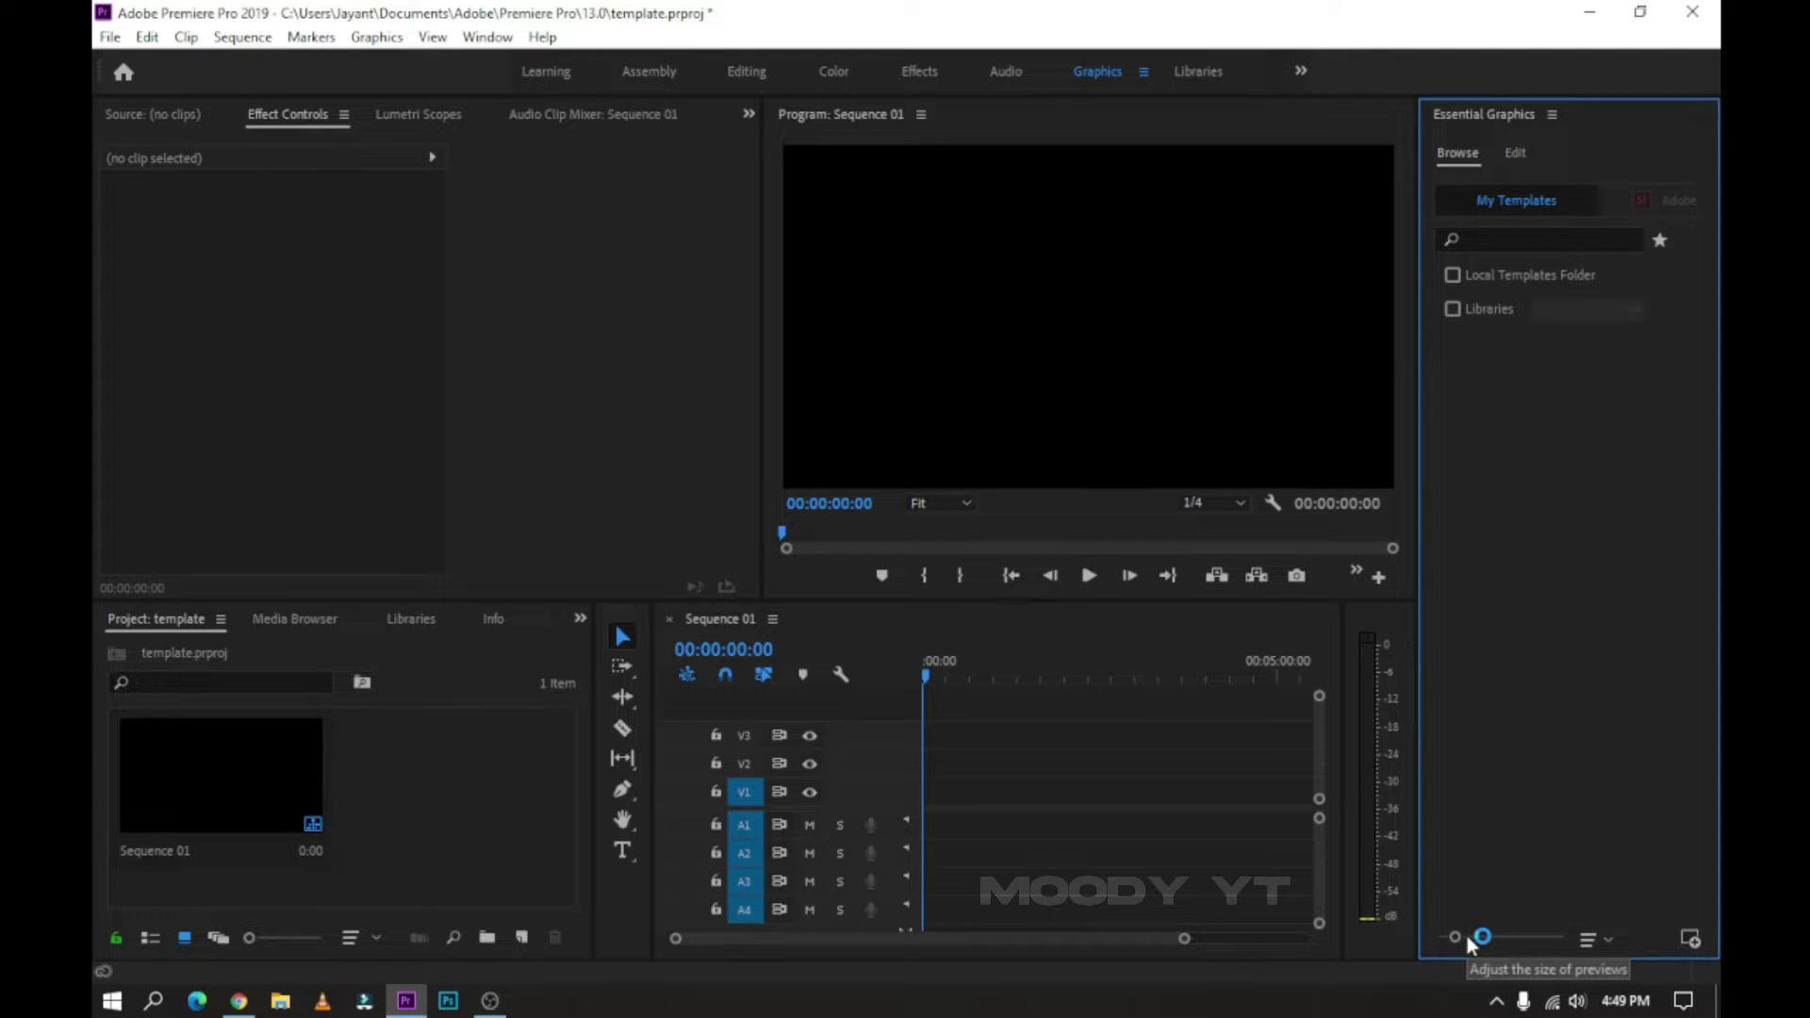
{"action": "left_click", "coordinate": [1544, 241]}
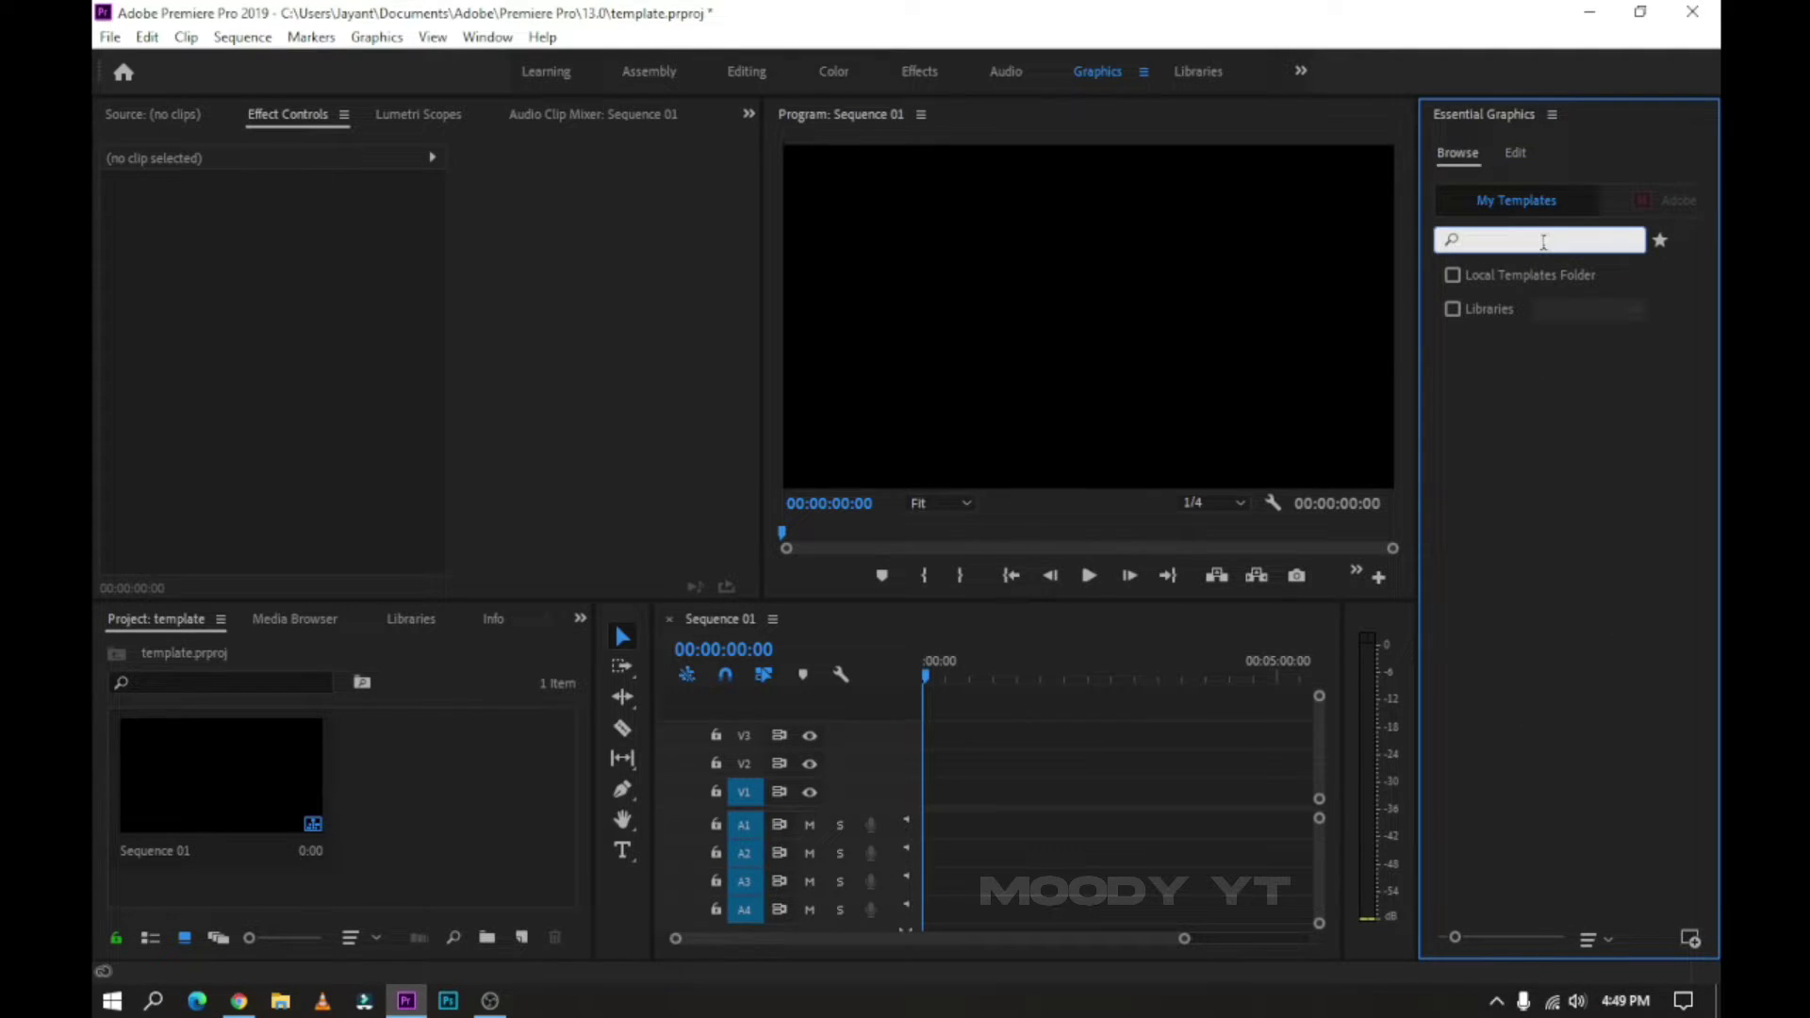
{"action": "left_click", "coordinate": [1523, 266]}
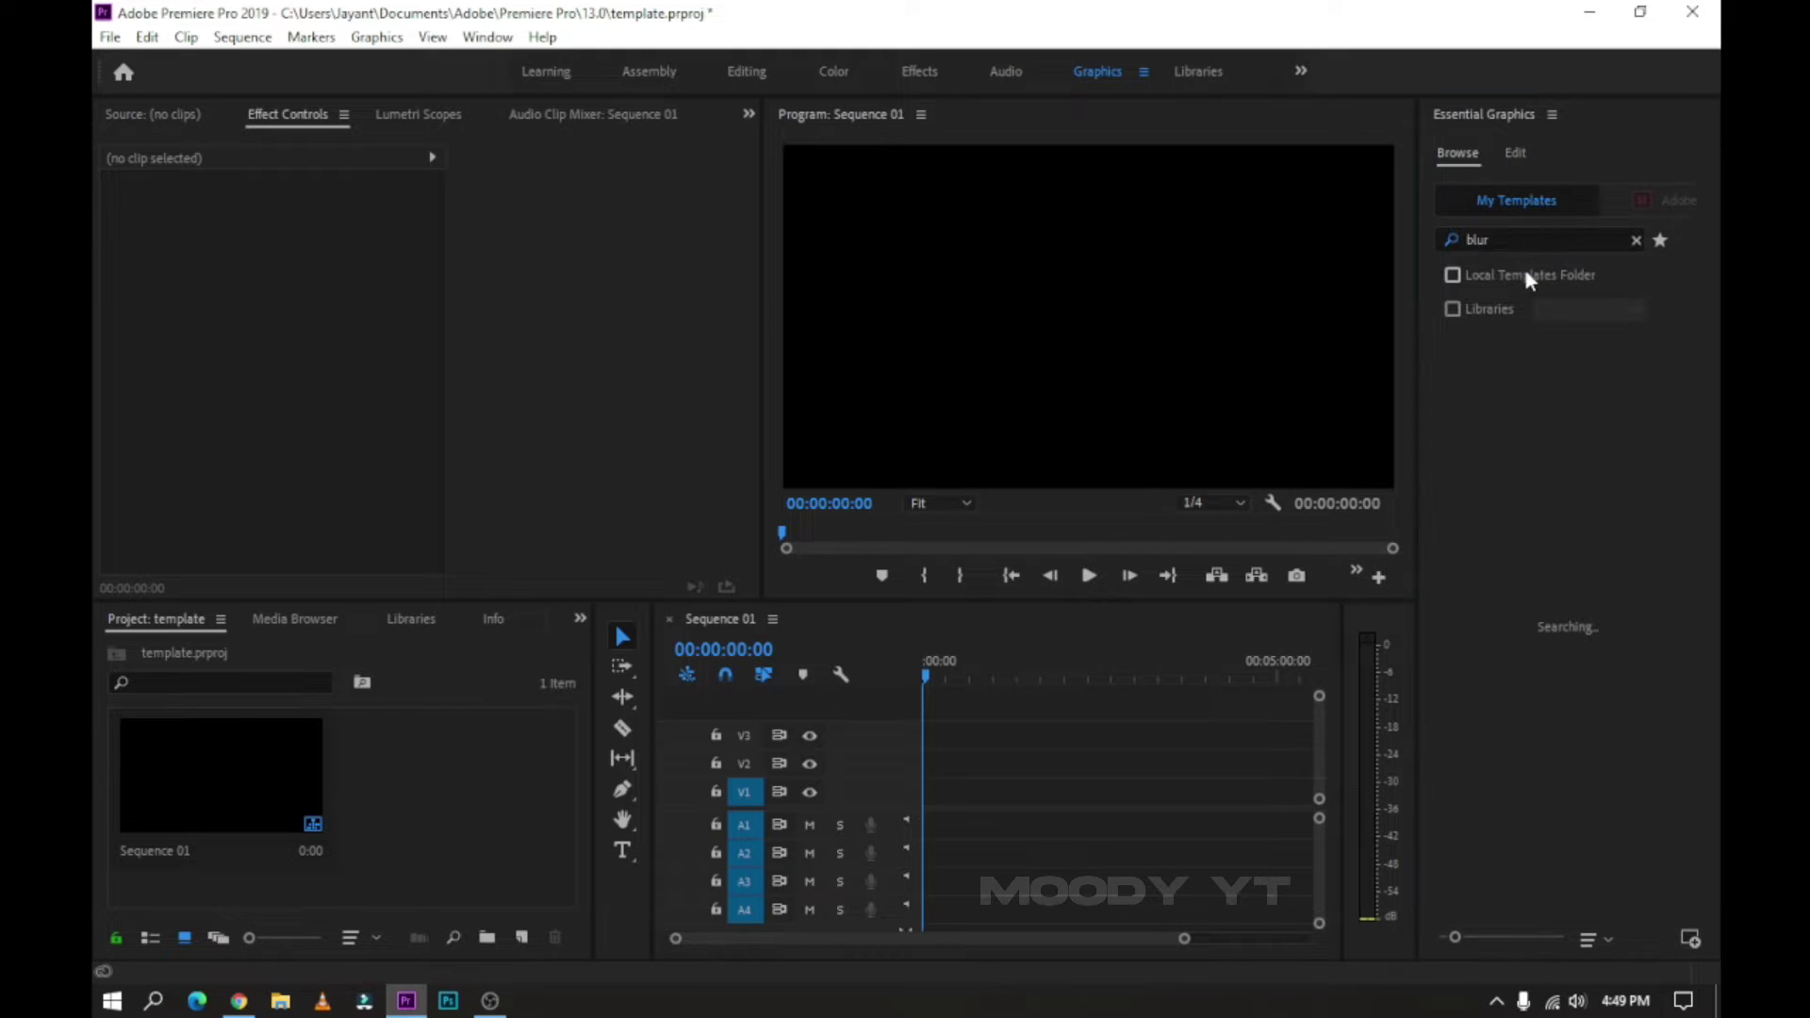
Place the Blur_IN OUT_Animation 07 template on track V1 at the start of Sequence 01.
{"action": "scroll", "coordinate": [1596, 641], "scroll_direction": "down", "scroll_amount": 10}
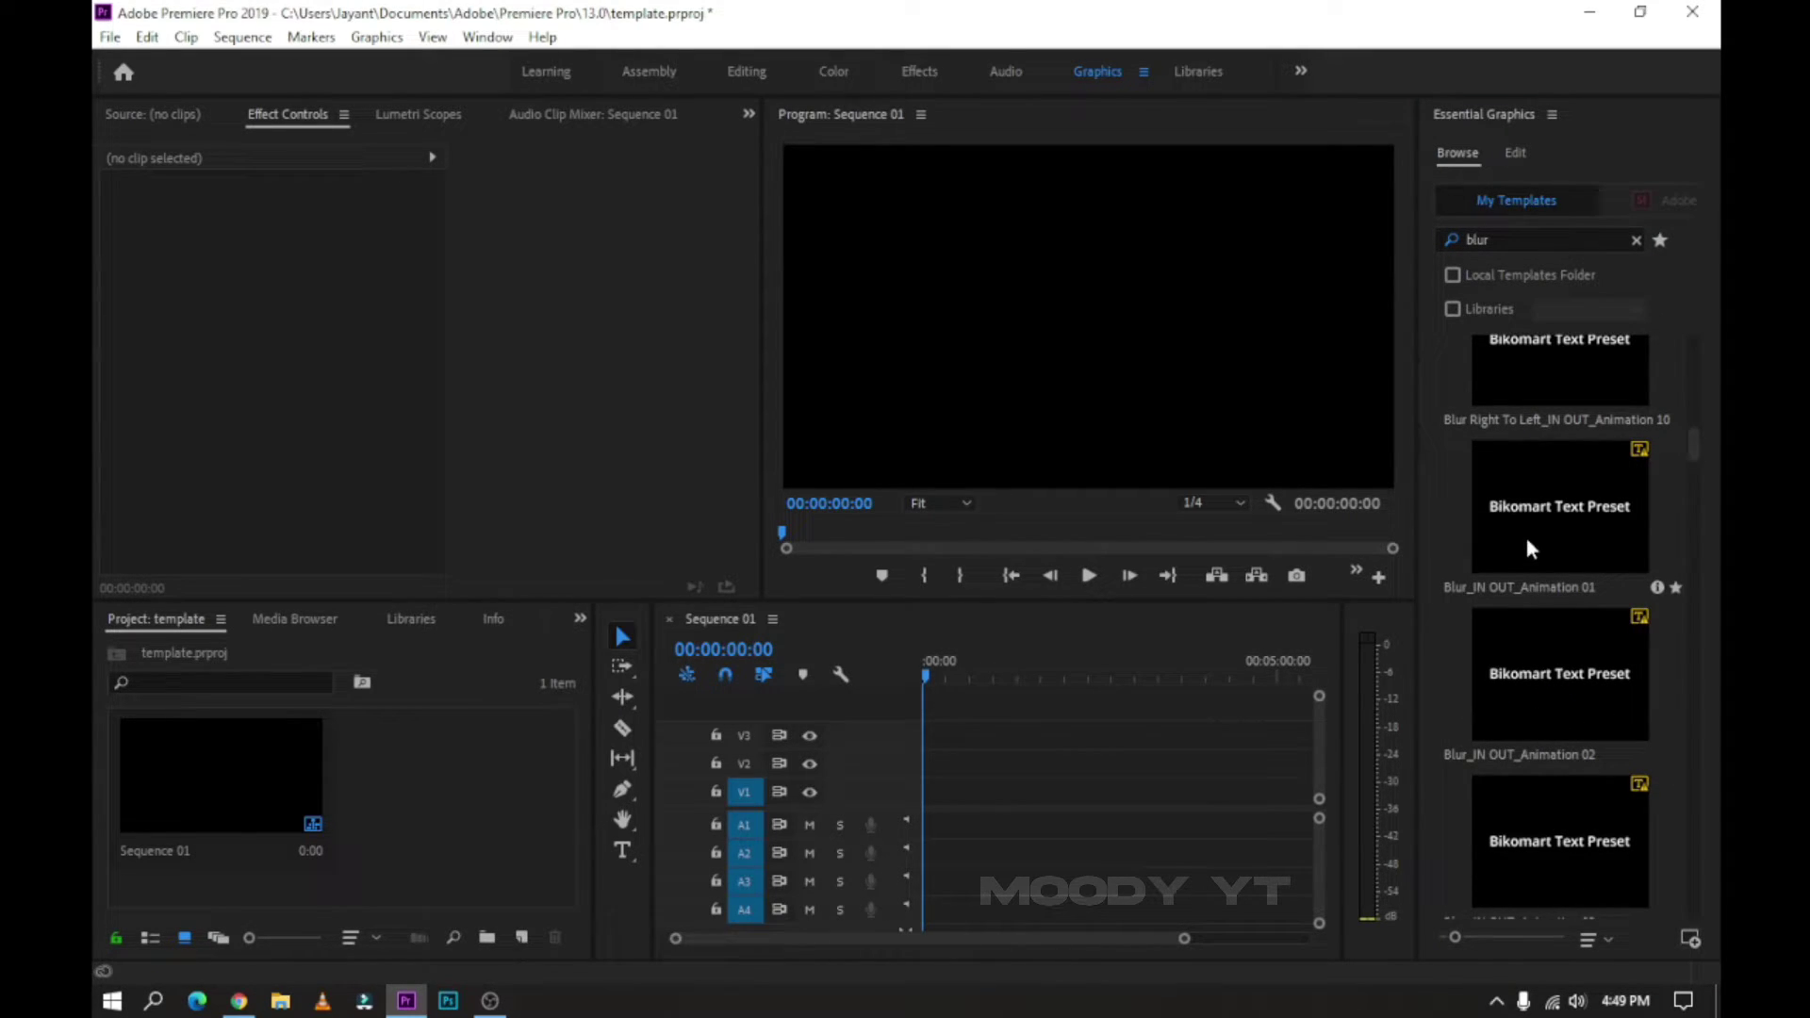
{"action": "scroll", "coordinate": [1527, 669], "scroll_direction": "down", "scroll_amount": 8}
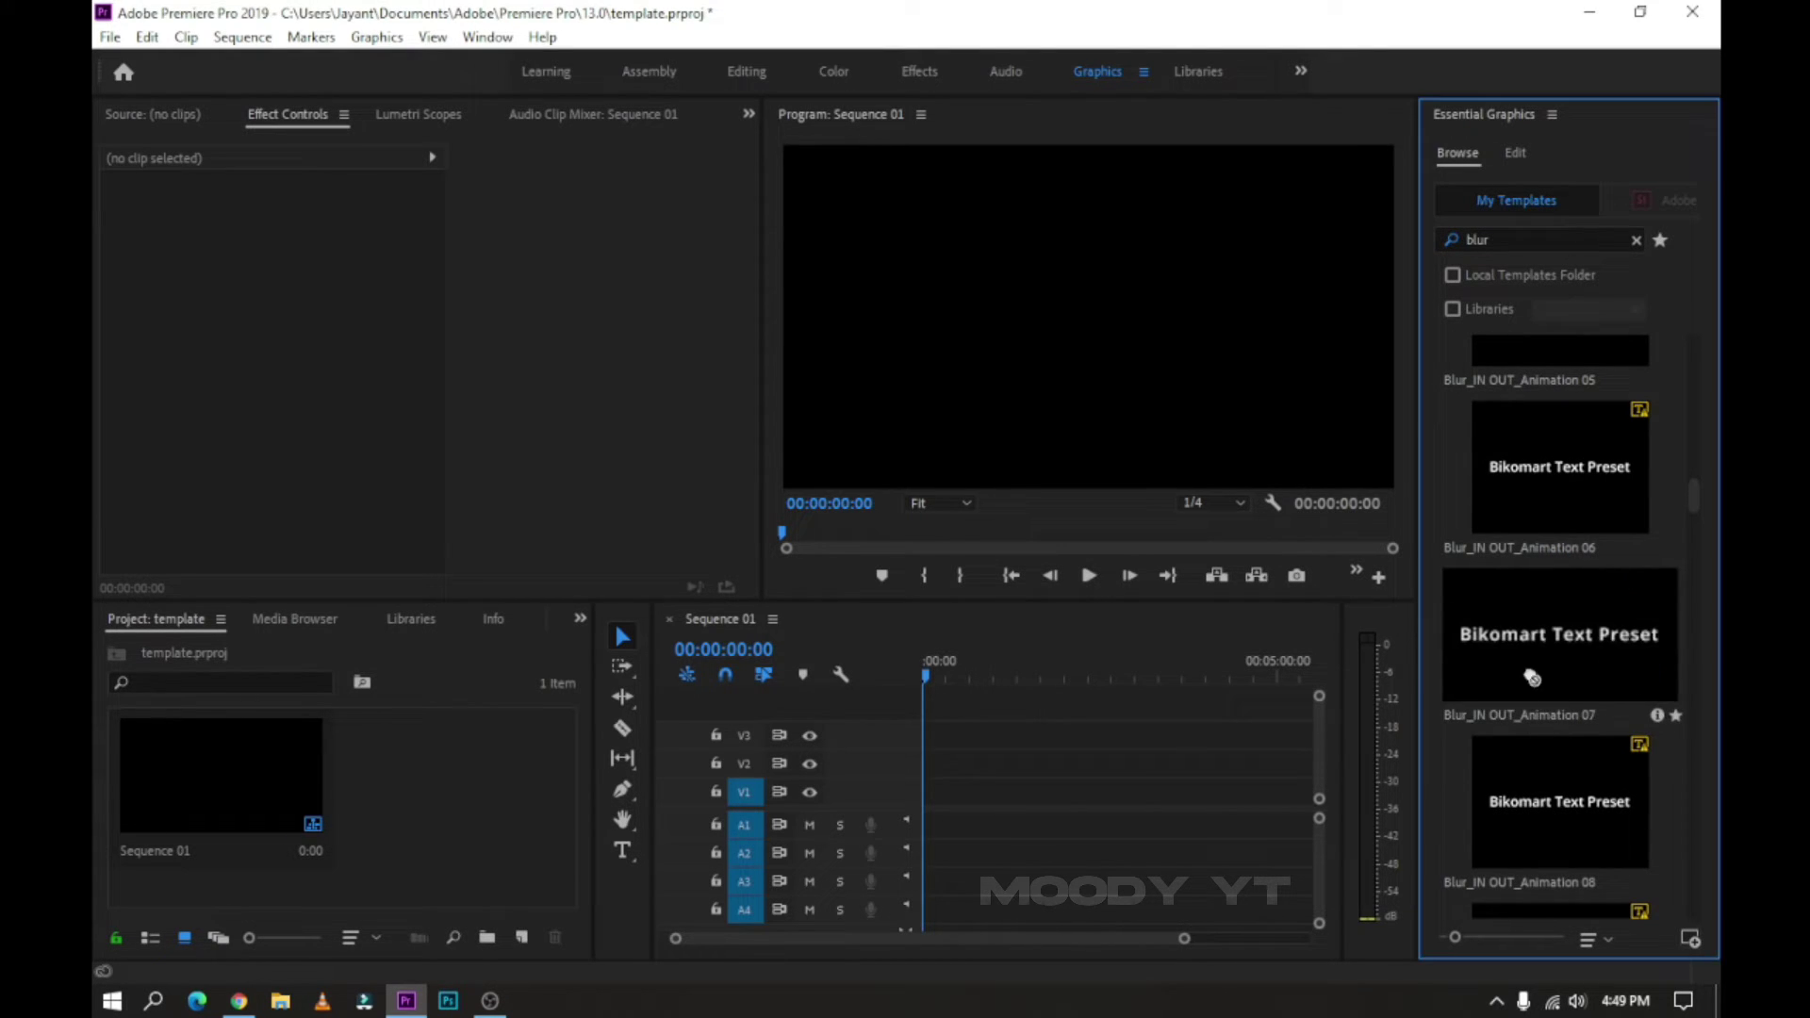
{"action": "left_click_drag", "start_coordinate": [1466, 671], "coordinate": [925, 790]}
{"action": "left_click", "coordinate": [1091, 546]}
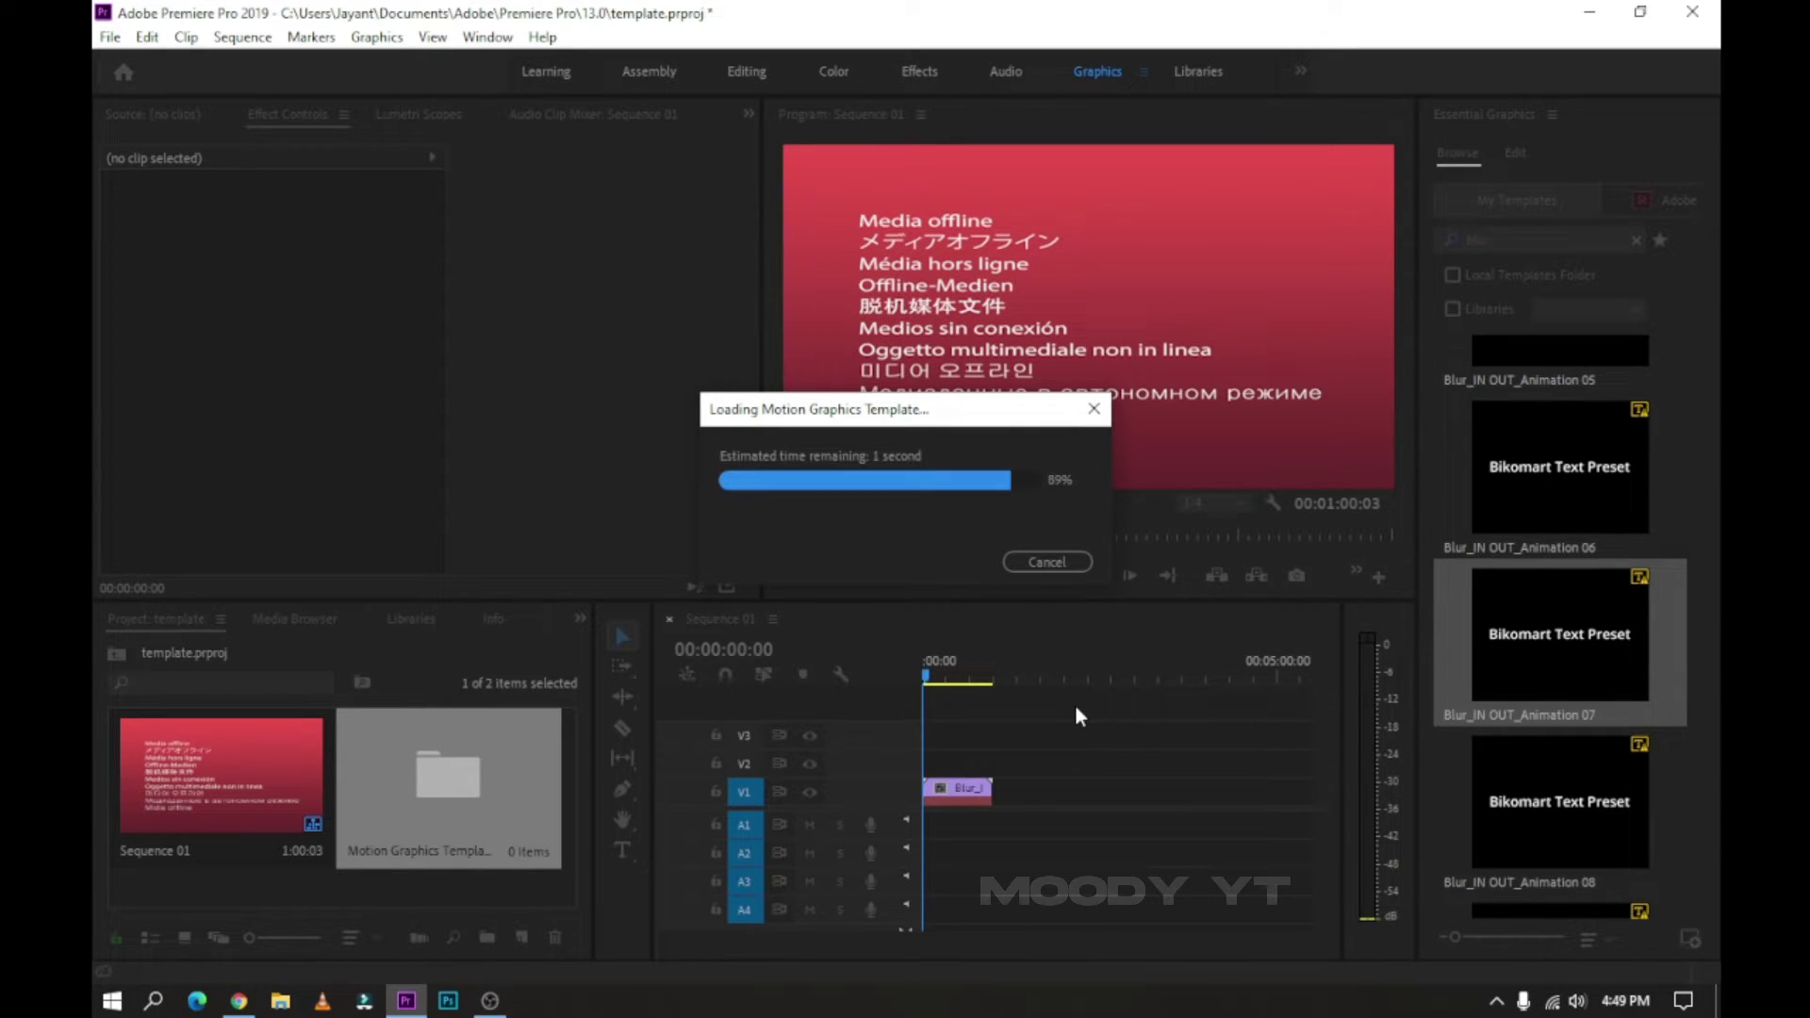
Shorten the Blur_IN OUT_Animation 07 clip on V1 to 5 seconds, using the playhead as the trim position.
{"action": "left_click_drag", "start_coordinate": [934, 677], "coordinate": [923, 690]}
{"action": "left_click", "coordinate": [948, 786]}
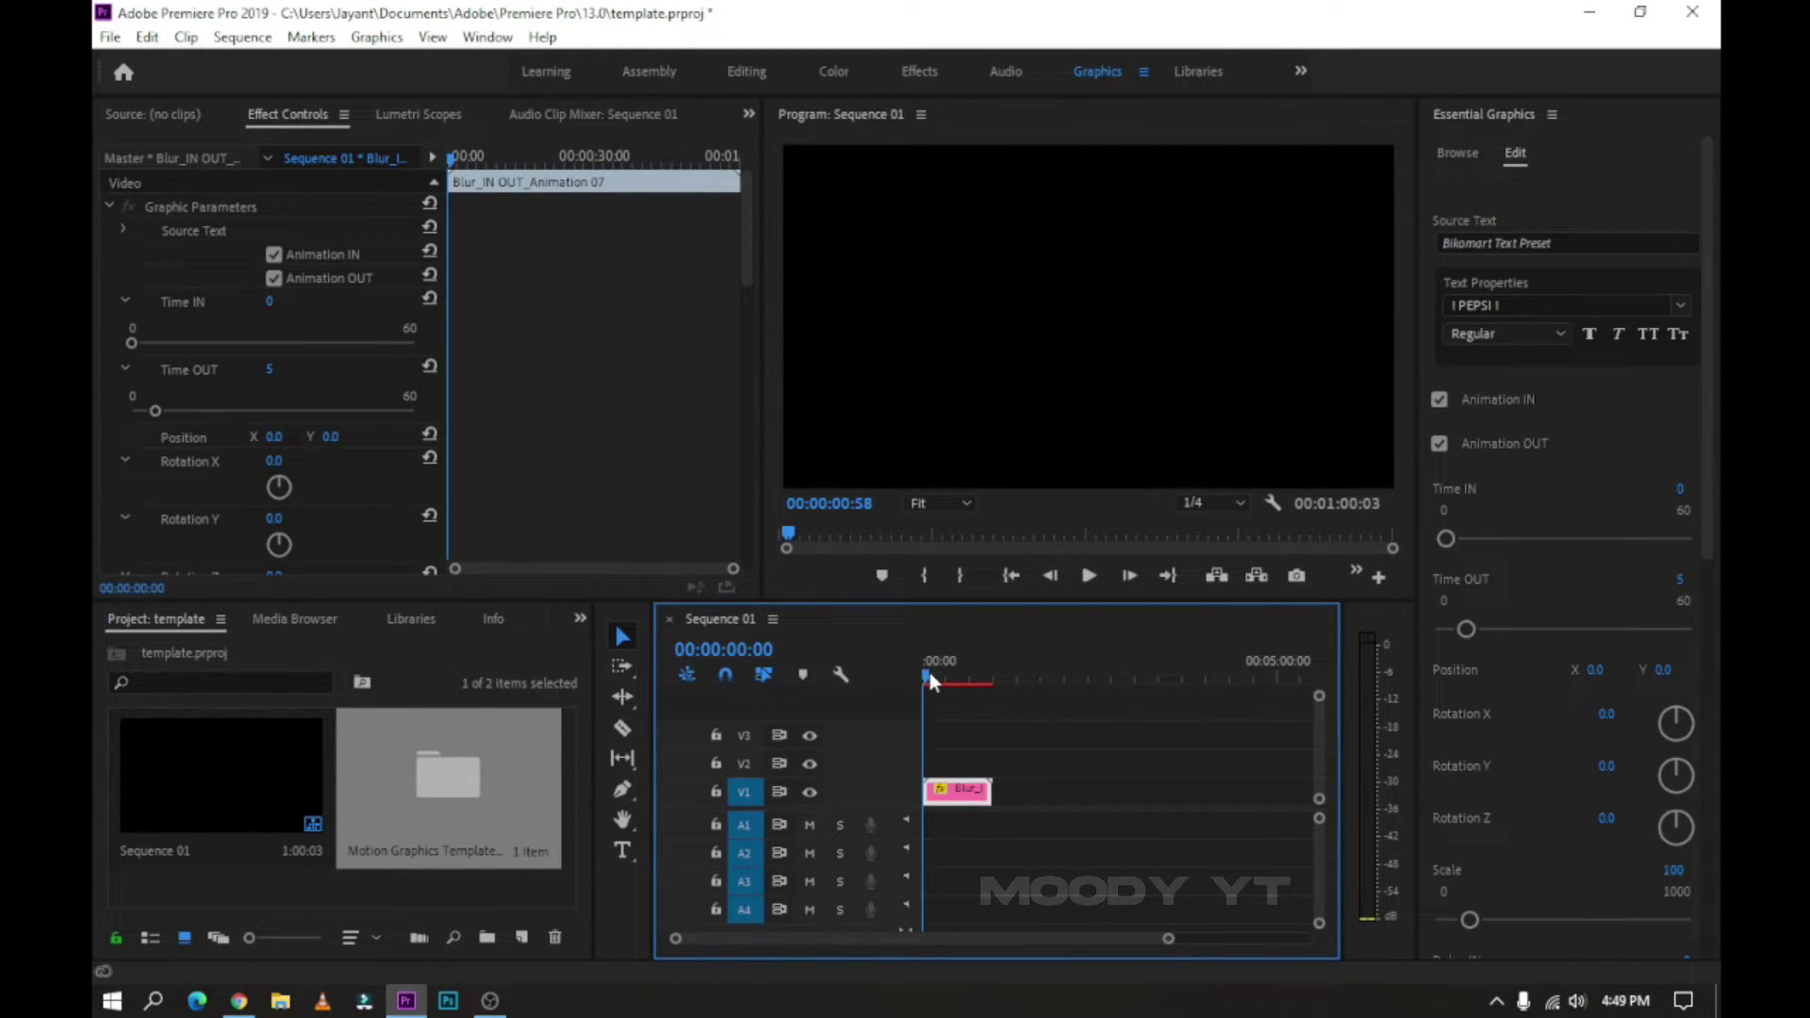
{"action": "left_click", "coordinate": [930, 671]}
{"action": "key", "text": "shift+Left"}
{"action": "key", "text": "shift+Left"}
{"action": "key", "text": "shift+Left"}
{"action": "key", "text": "shift+Left"}
{"action": "key", "text": "shift+Left"}
{"action": "key", "text": "shift+Left"}
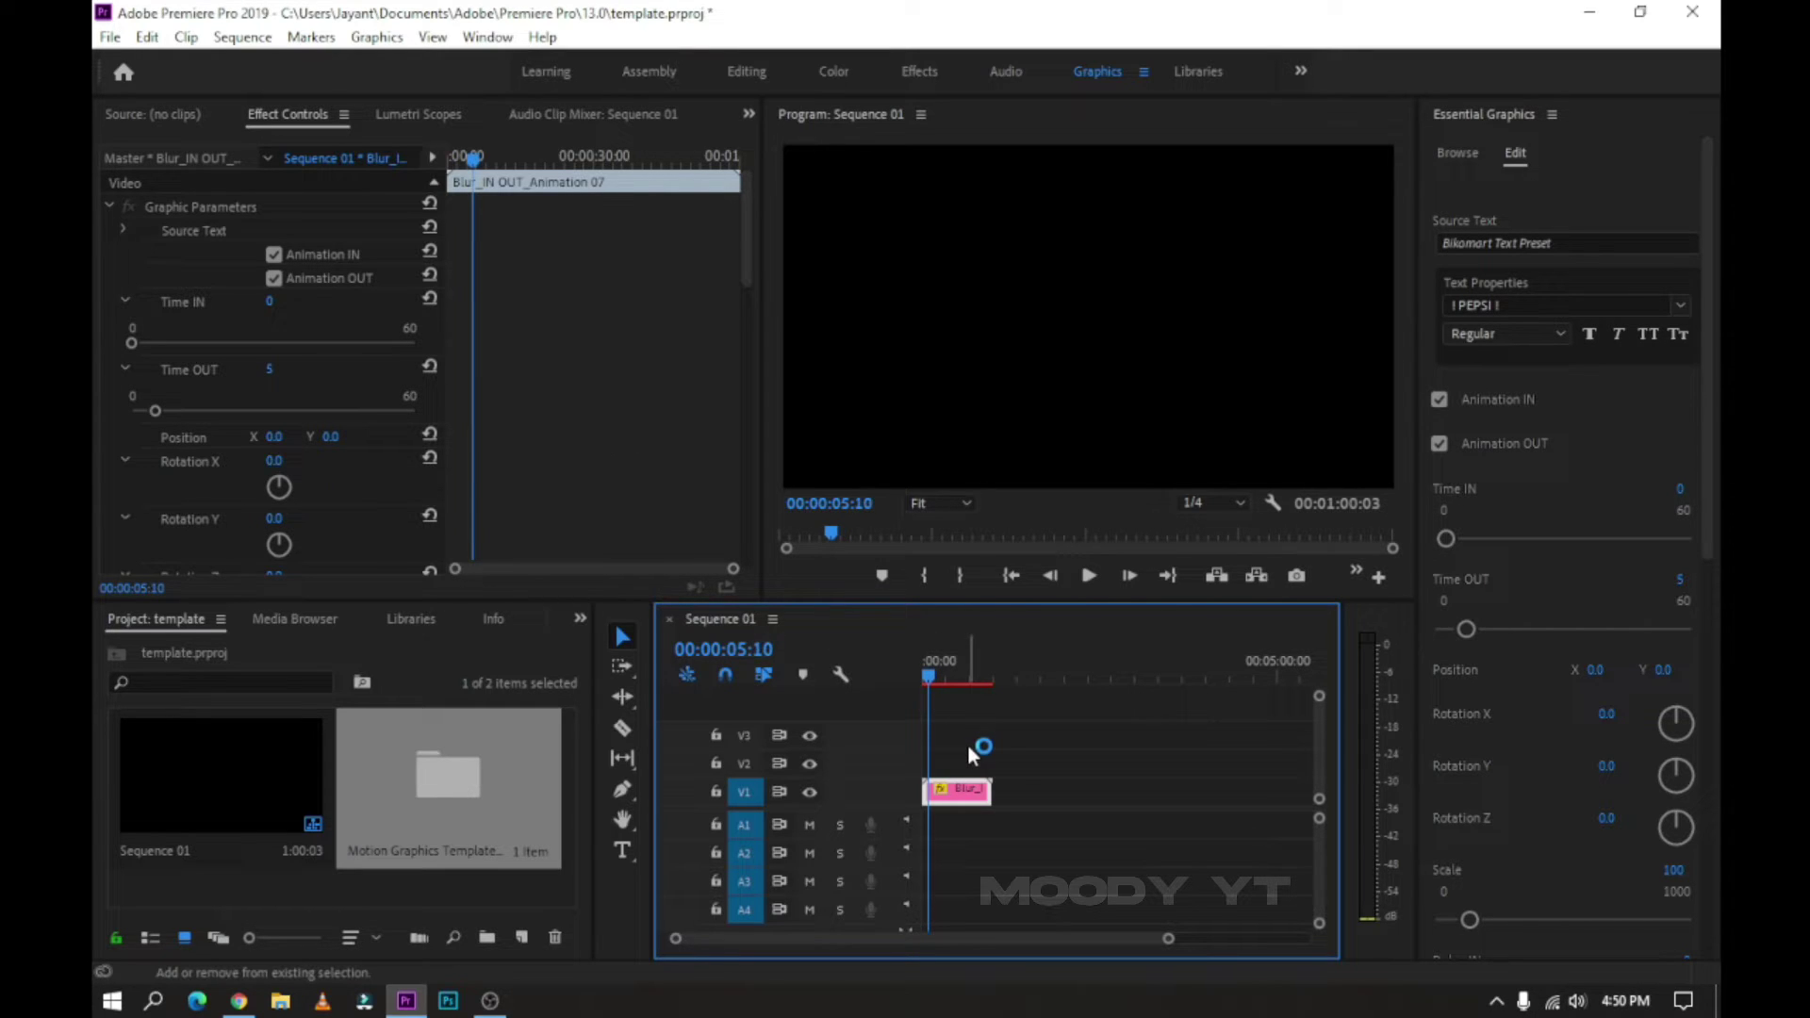
{"action": "left_click_drag", "start_coordinate": [986, 783], "coordinate": [939, 792]}
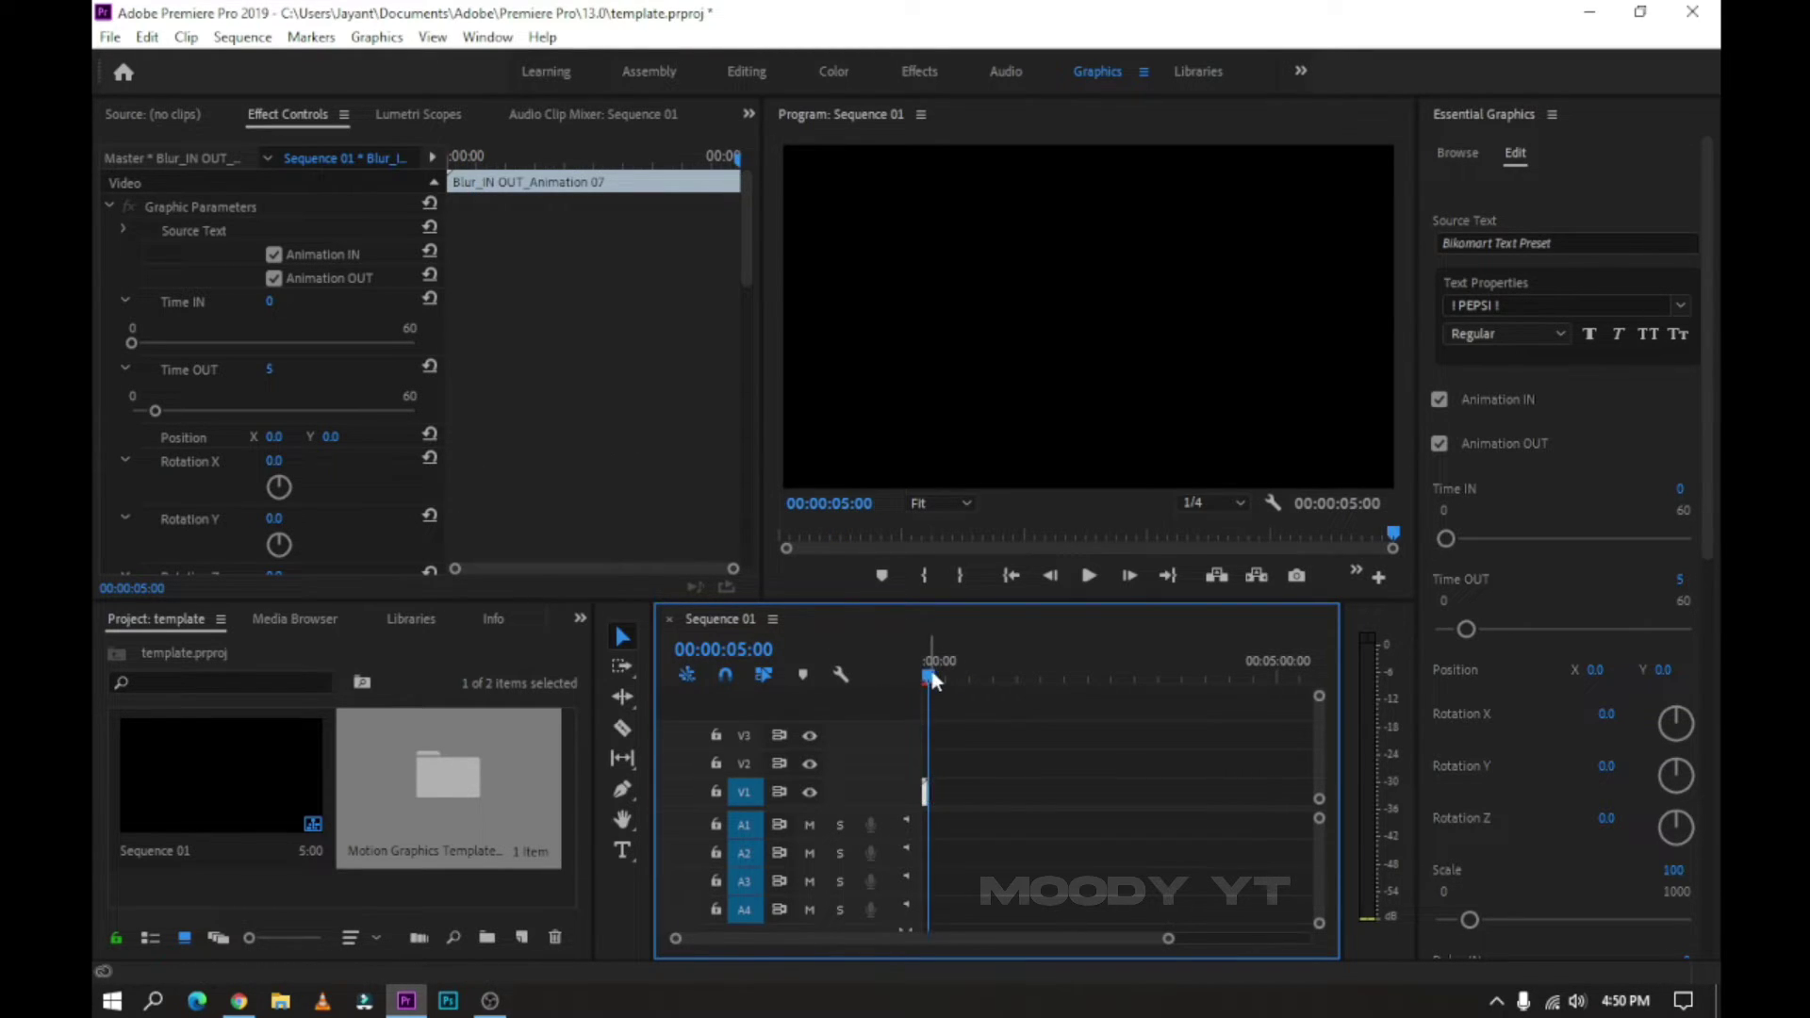
Set the title clip's source text to MOODY YT and its font to Akira Expanded.
{"action": "left_click", "coordinate": [125, 230]}
{"action": "left_click_drag", "start_coordinate": [270, 254], "coordinate": [89, 286]}
{"action": "type", "text": "MOODY YT"}
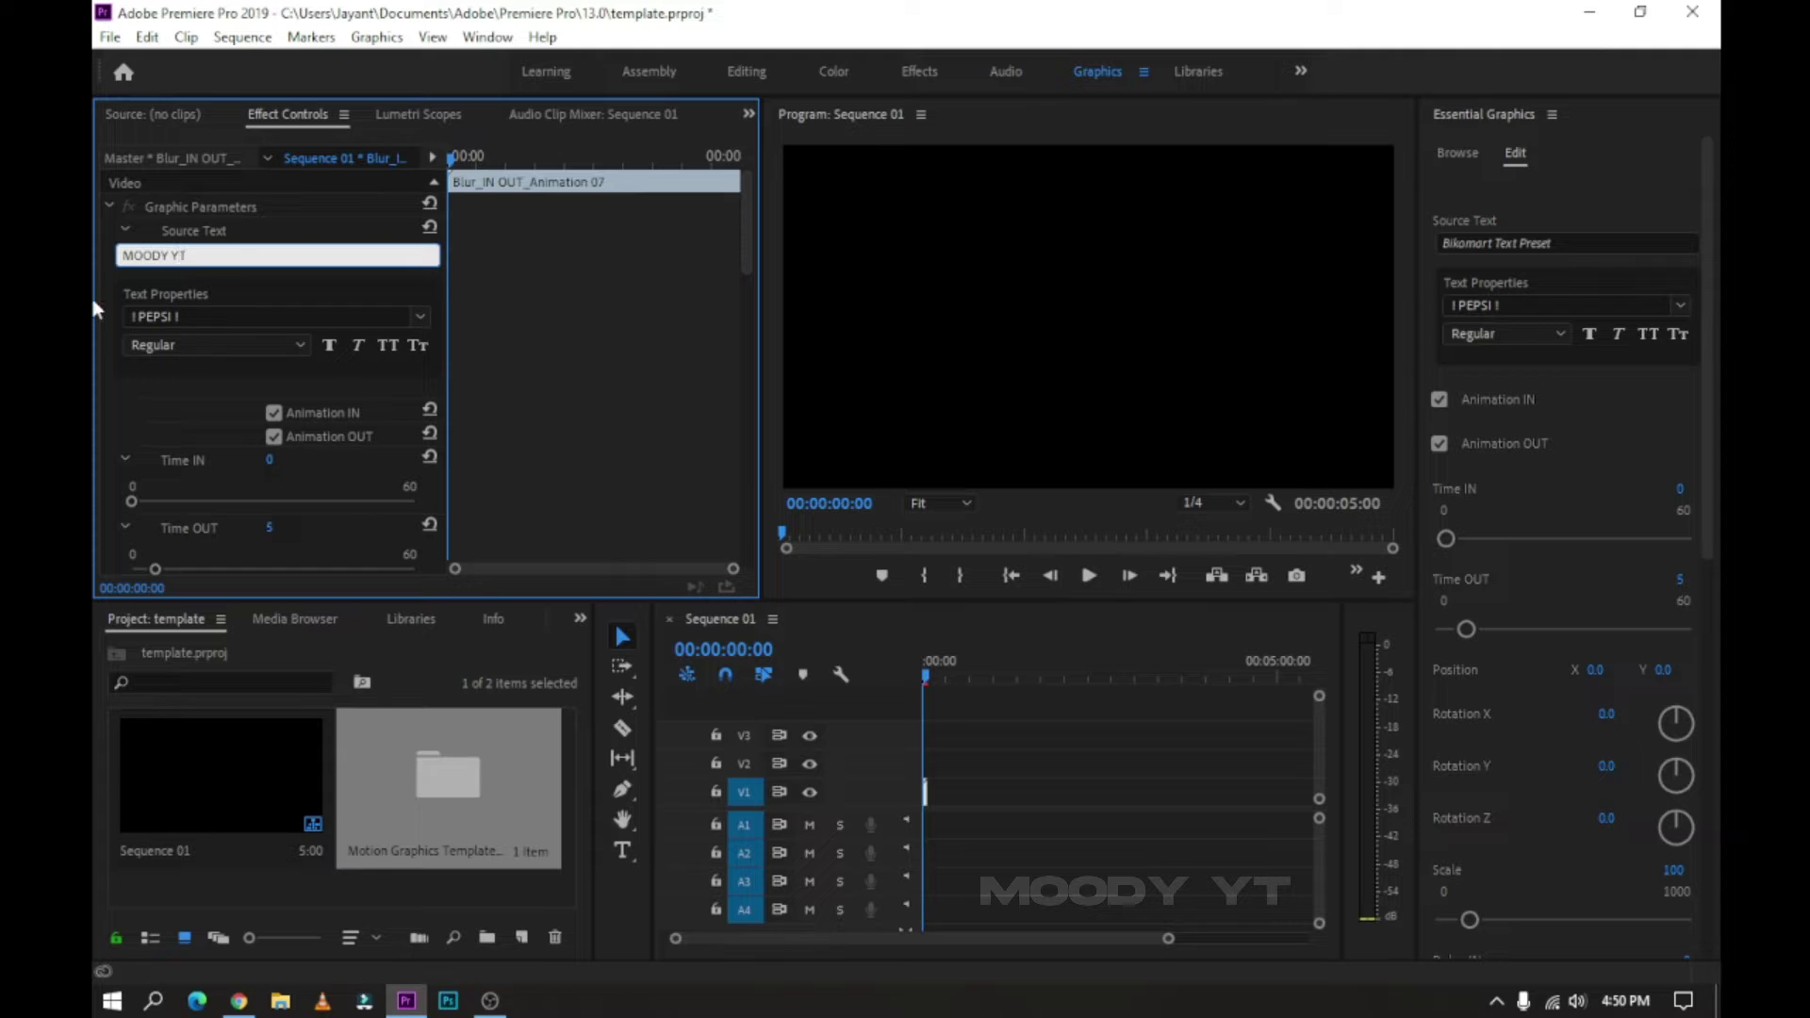
{"action": "left_click", "coordinate": [190, 313]}
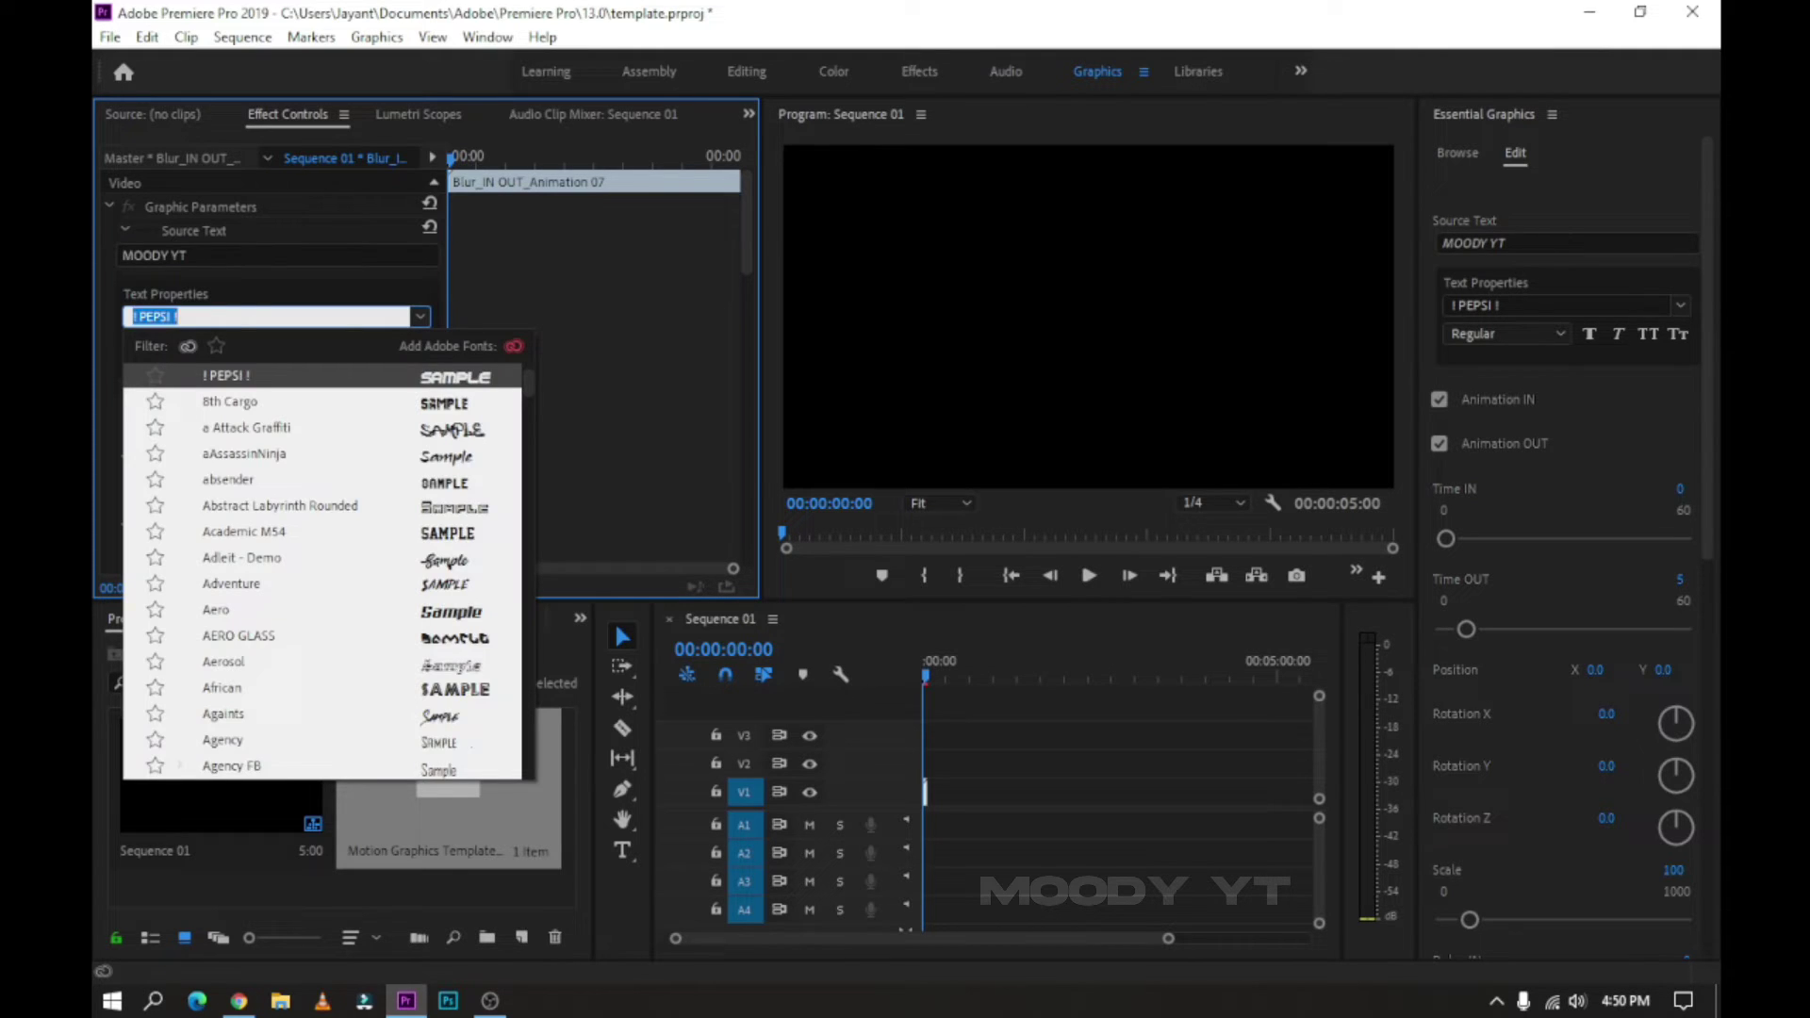
{"action": "type", "text": "akira"}
{"action": "left_click", "coordinate": [240, 375]}
Set the MOODY YT title's scale to 60 in its graphic parameters, viewing the frame around two seconds in.
{"action": "scroll", "coordinate": [507, 321], "scroll_direction": "down", "scroll_amount": 8}
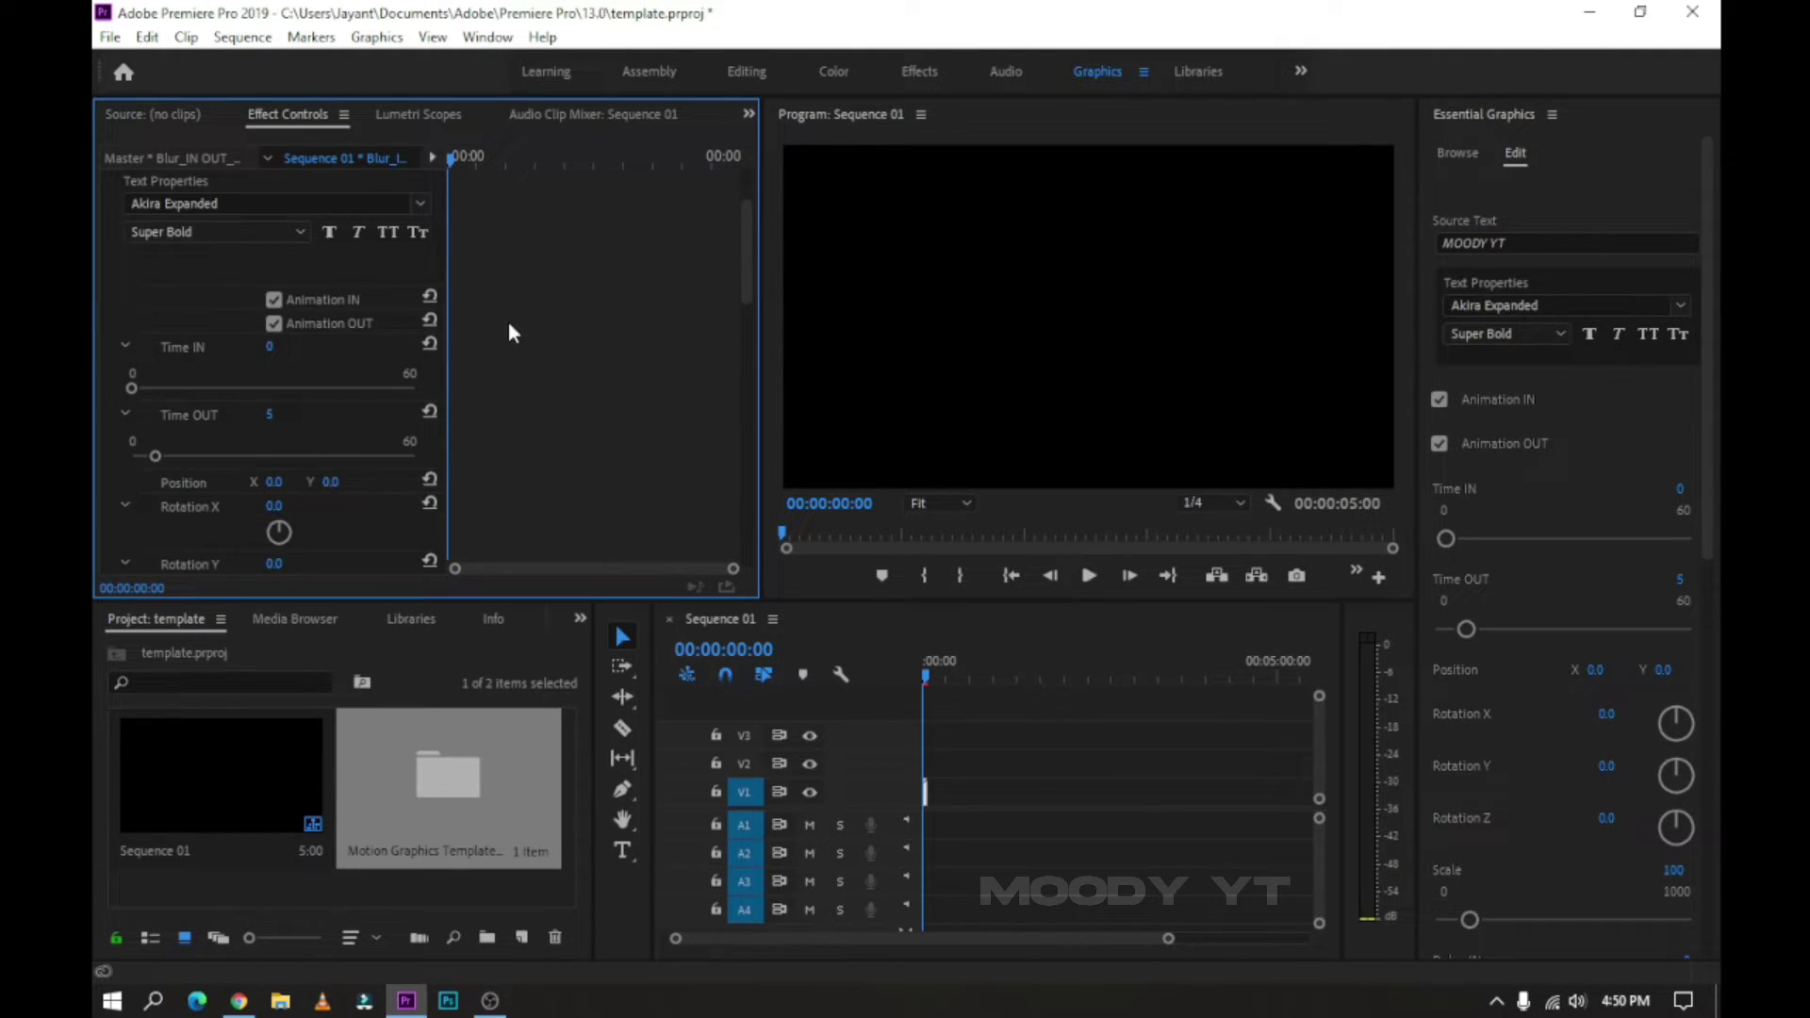
{"action": "left_click_drag", "start_coordinate": [1169, 938], "coordinate": [858, 938]}
{"action": "left_click_drag", "start_coordinate": [963, 675], "coordinate": [957, 675]}
{"action": "left_click_drag", "start_coordinate": [278, 475], "coordinate": [248, 475]}
{"action": "left_click", "coordinate": [281, 474]}
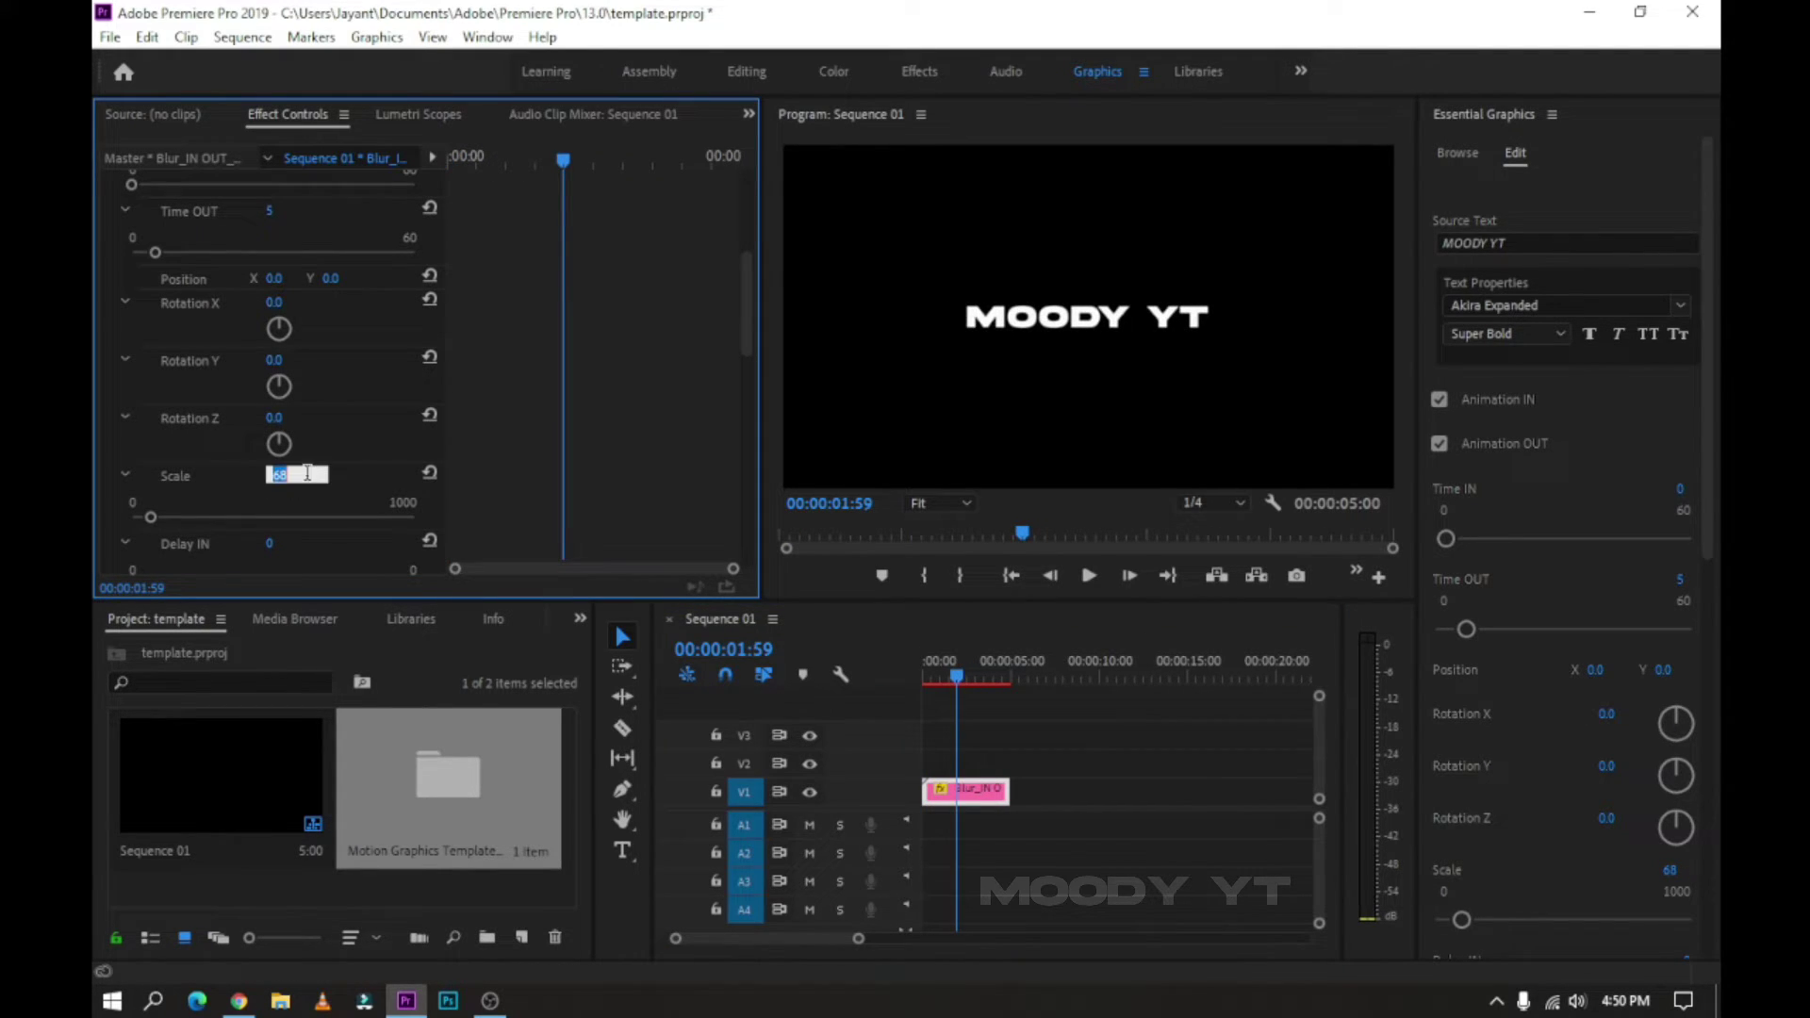
{"action": "type", "text": "60"}
{"action": "key", "text": "Return"}
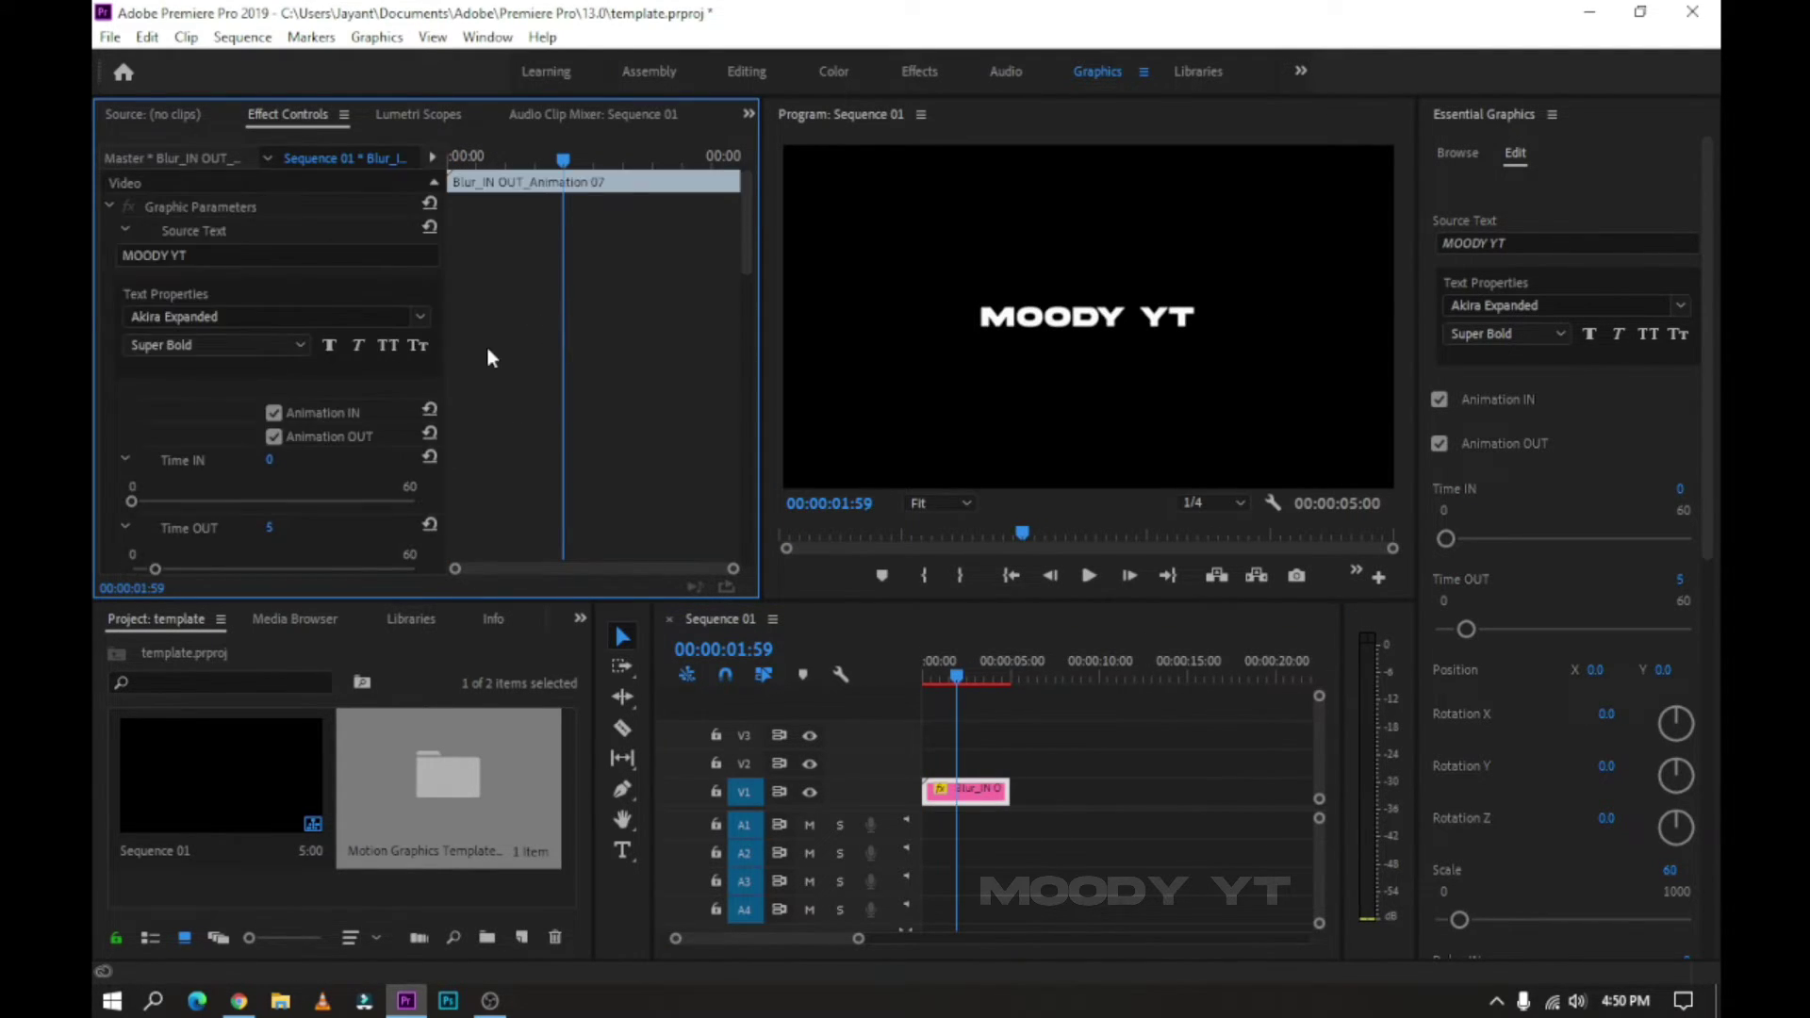
Try tilting the title with Rotation Y at 24° and Rotation Z at 10°, viewing an earlier frame.
{"action": "left_click", "coordinate": [110, 230]}
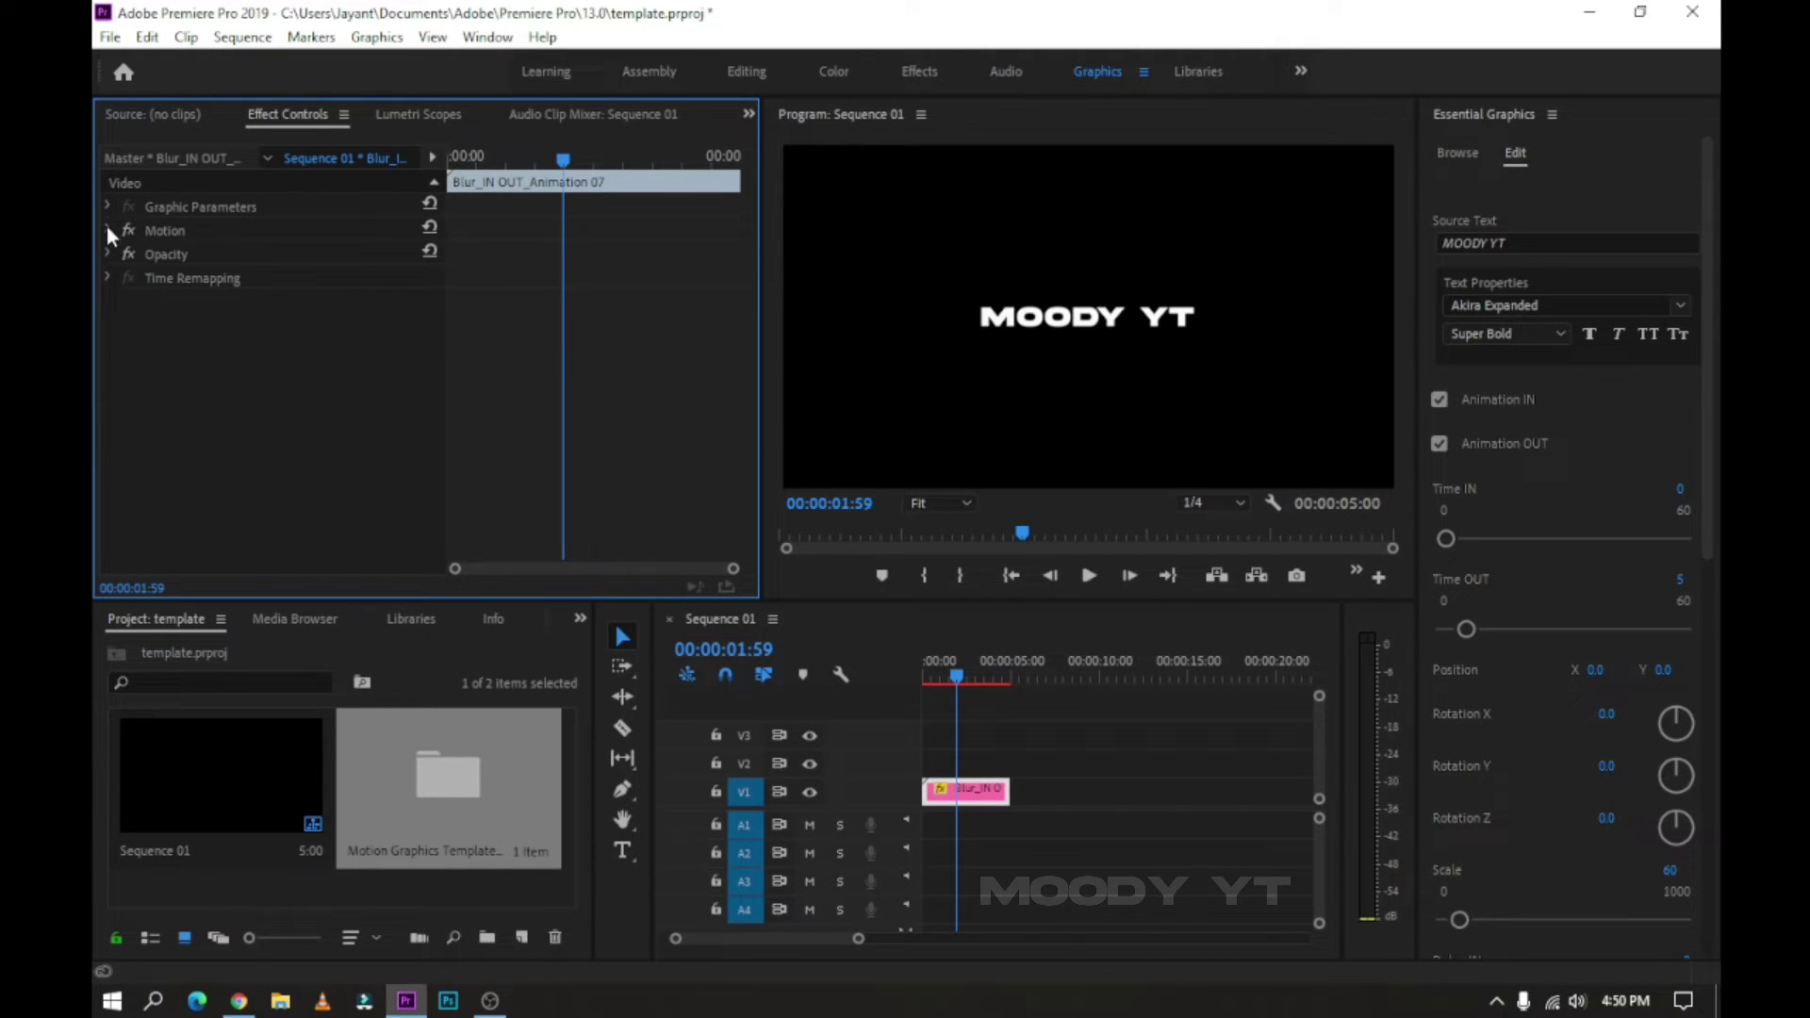
{"action": "left_click", "coordinate": [106, 206]}
{"action": "scroll", "coordinate": [296, 432], "scroll_direction": "down", "scroll_amount": 3}
{"action": "scroll", "coordinate": [298, 439], "scroll_direction": "down", "scroll_amount": 2}
{"action": "left_click_drag", "start_coordinate": [278, 284], "coordinate": [300, 224]}
{"action": "left_click_drag", "start_coordinate": [481, 164], "coordinate": [538, 167]}
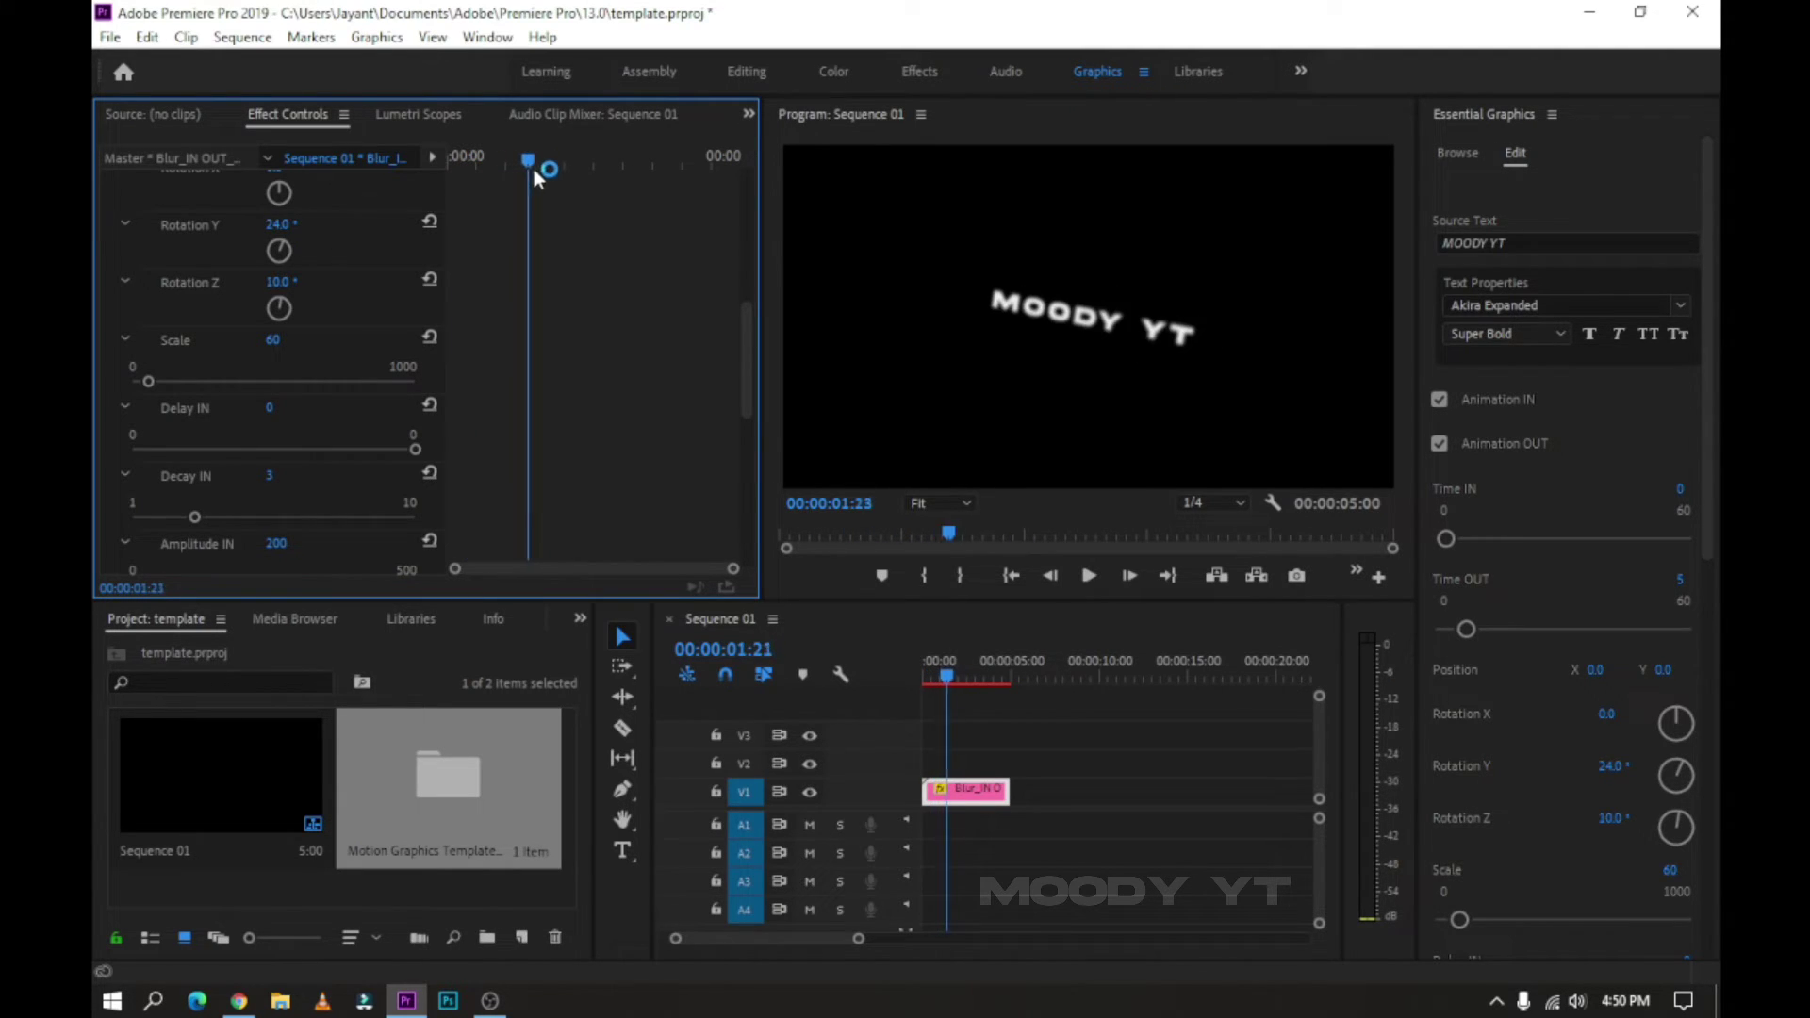
Reset the title's Rotation Y and Rotation Z to 0° and collapse its graphic parameters.
{"action": "left_click", "coordinate": [287, 223]}
{"action": "left_click", "coordinate": [283, 283]}
{"action": "type", "text": "0"}
{"action": "left_click", "coordinate": [553, 342]}
{"action": "scroll", "coordinate": [552, 341], "scroll_direction": "up", "scroll_amount": 7}
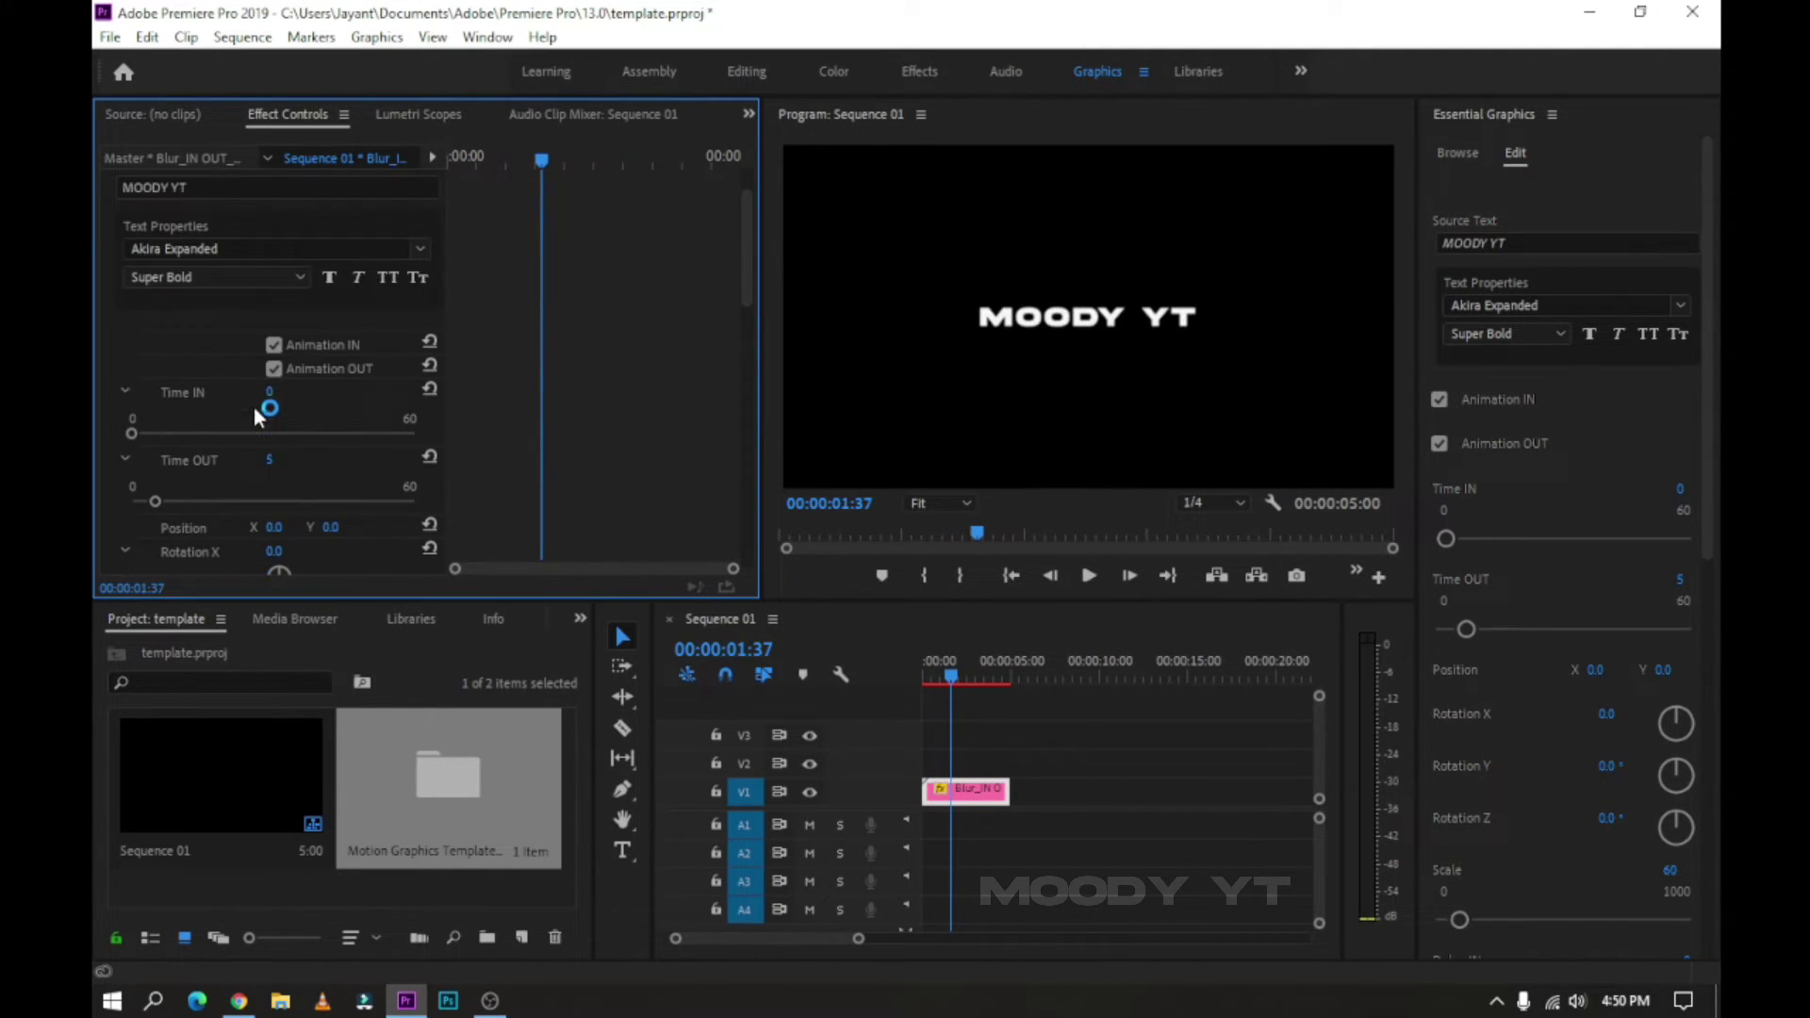
{"action": "left_click", "coordinate": [125, 226]}
{"action": "left_click", "coordinate": [107, 207]}
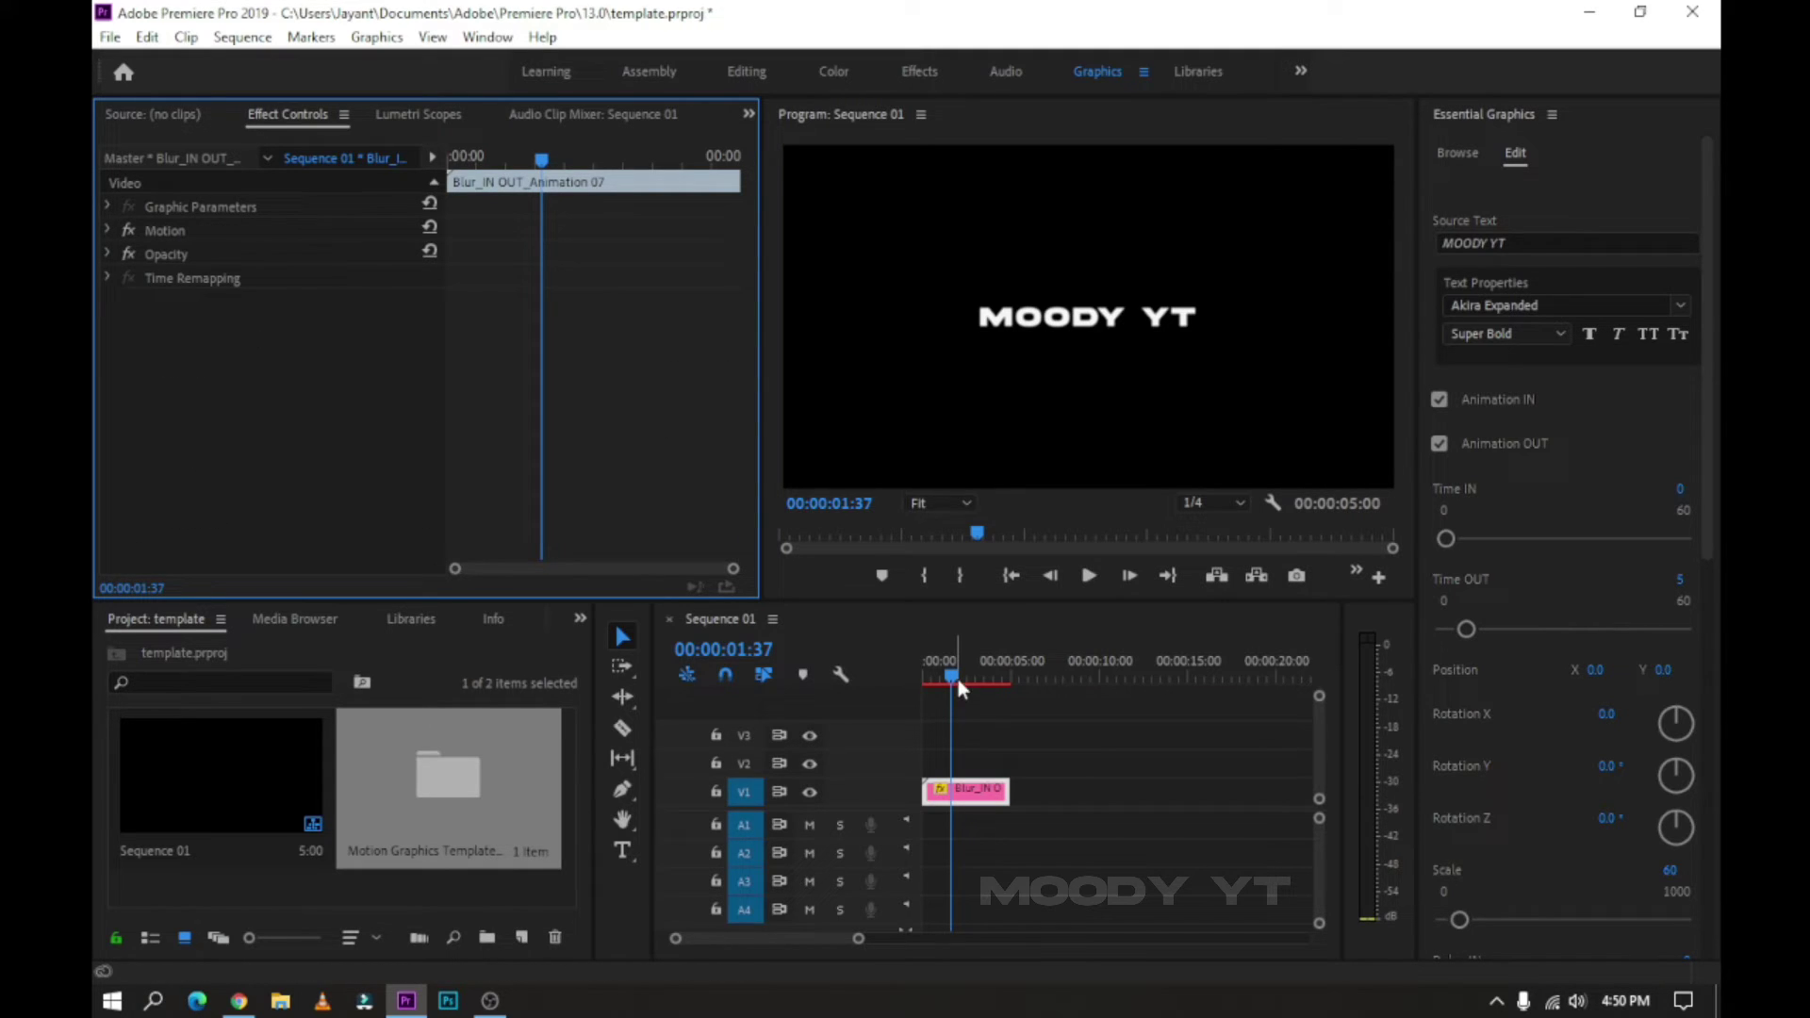
Render the preview of Sequence 01 and play the title animation from the start.
{"action": "key", "text": "Return"}
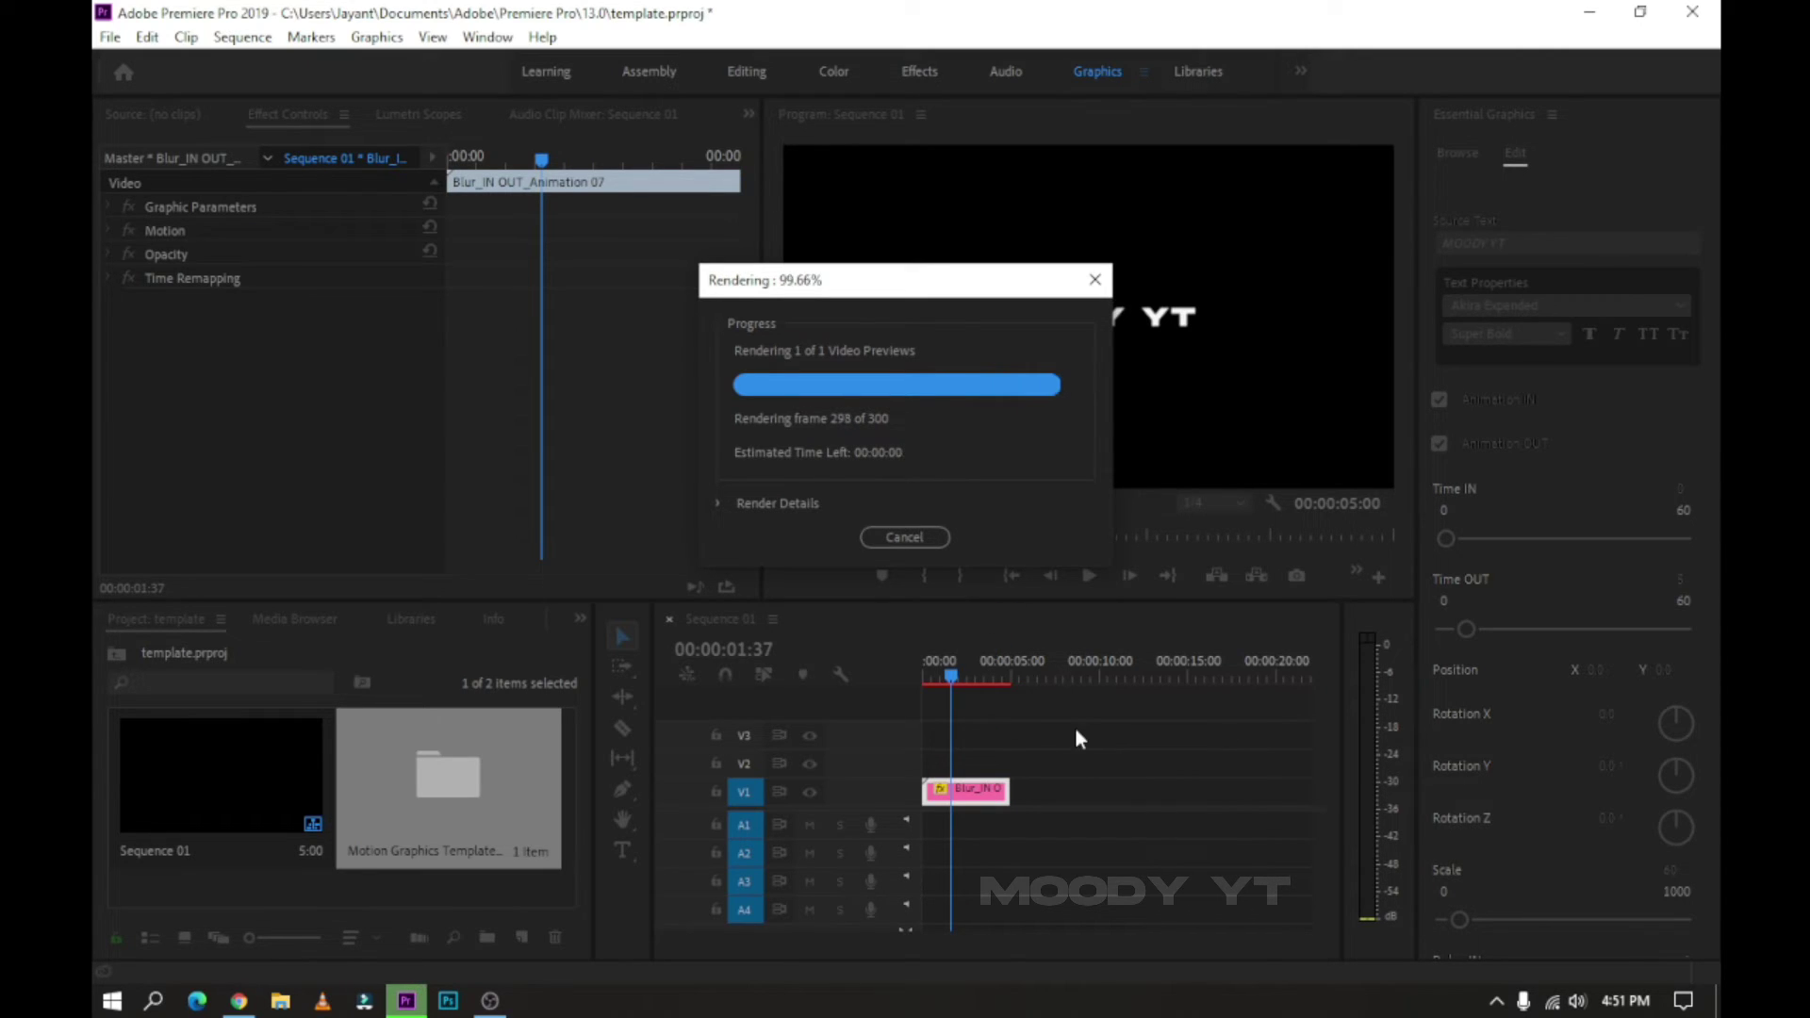
{"action": "left_click", "coordinate": [920, 683]}
{"action": "left_click", "coordinate": [1102, 743]}
{"action": "key", "text": "space"}
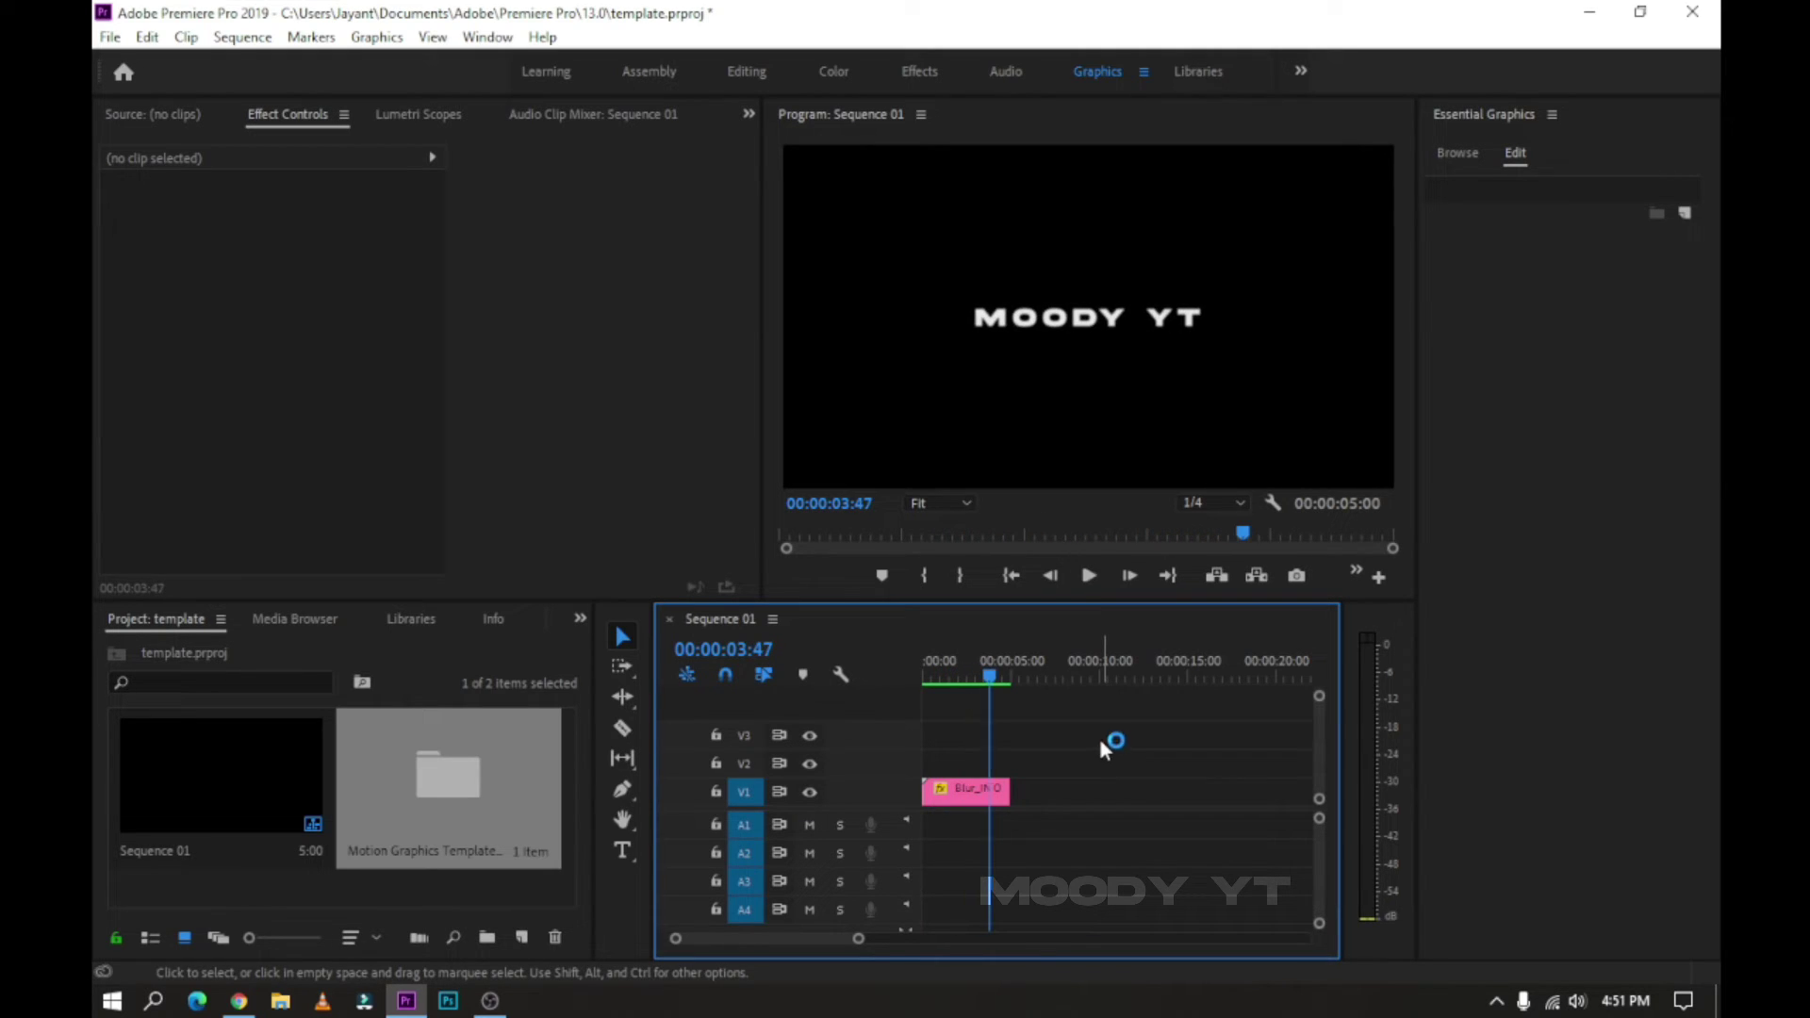
{"action": "left_click", "coordinate": [920, 672]}
{"action": "key", "text": "space"}
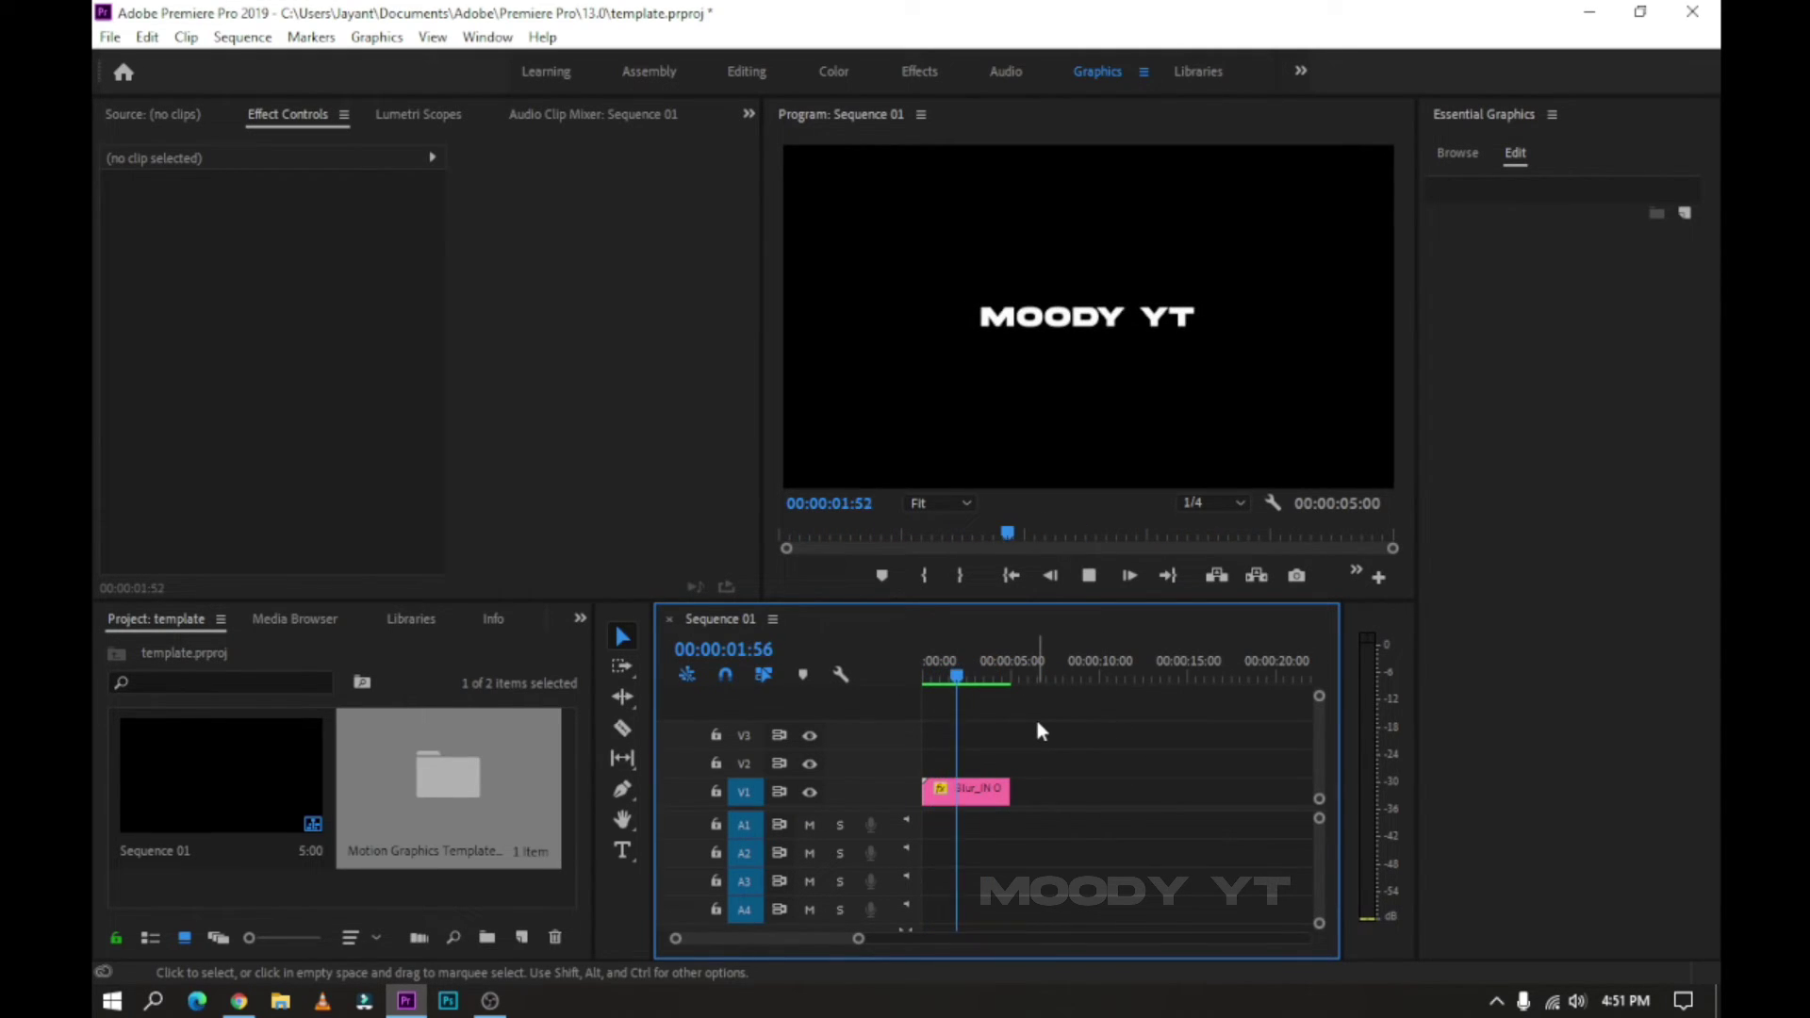
{"action": "mouse_move", "coordinate": [967, 671]}
{"action": "left_mouse_down"}
{"action": "mouse_move", "coordinate": [1008, 670]}
{"action": "mouse_move", "coordinate": [955, 671]}
{"action": "left_mouse_up"}
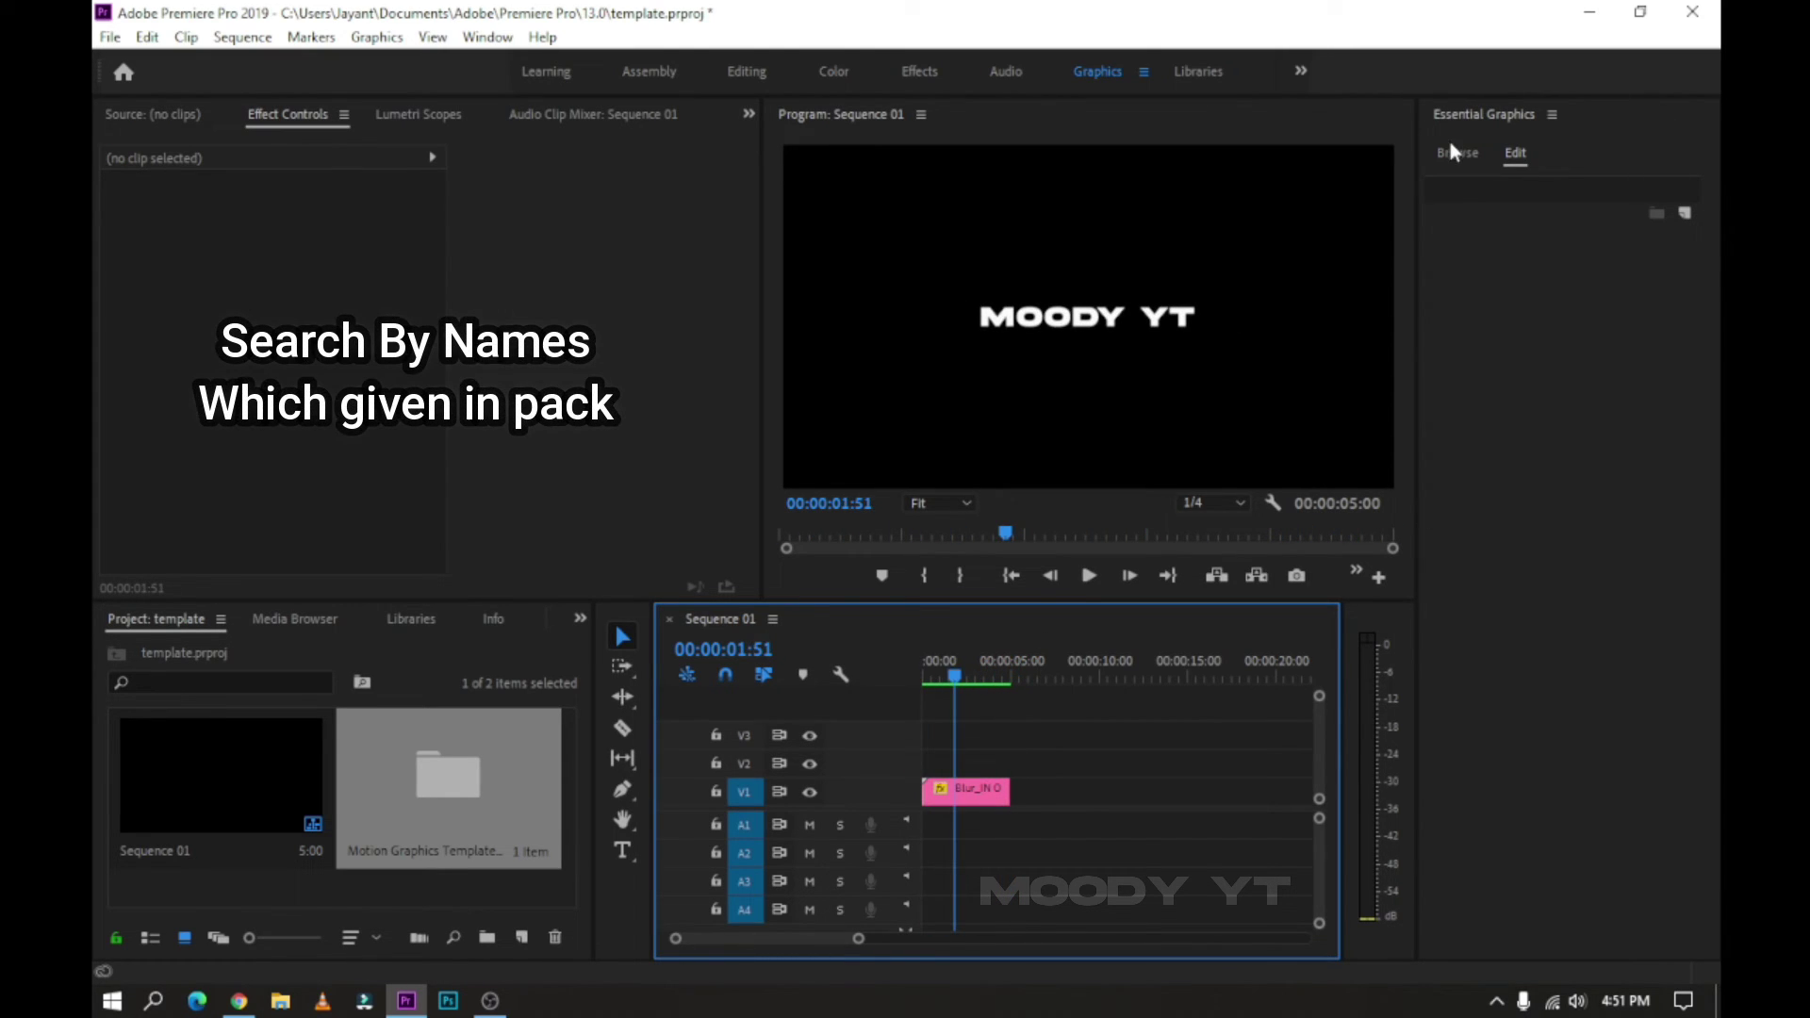
Return to browsing the Essential Graphics templates and clear the search filter.
{"action": "left_click", "coordinate": [1455, 150]}
{"action": "left_click", "coordinate": [1631, 239]}
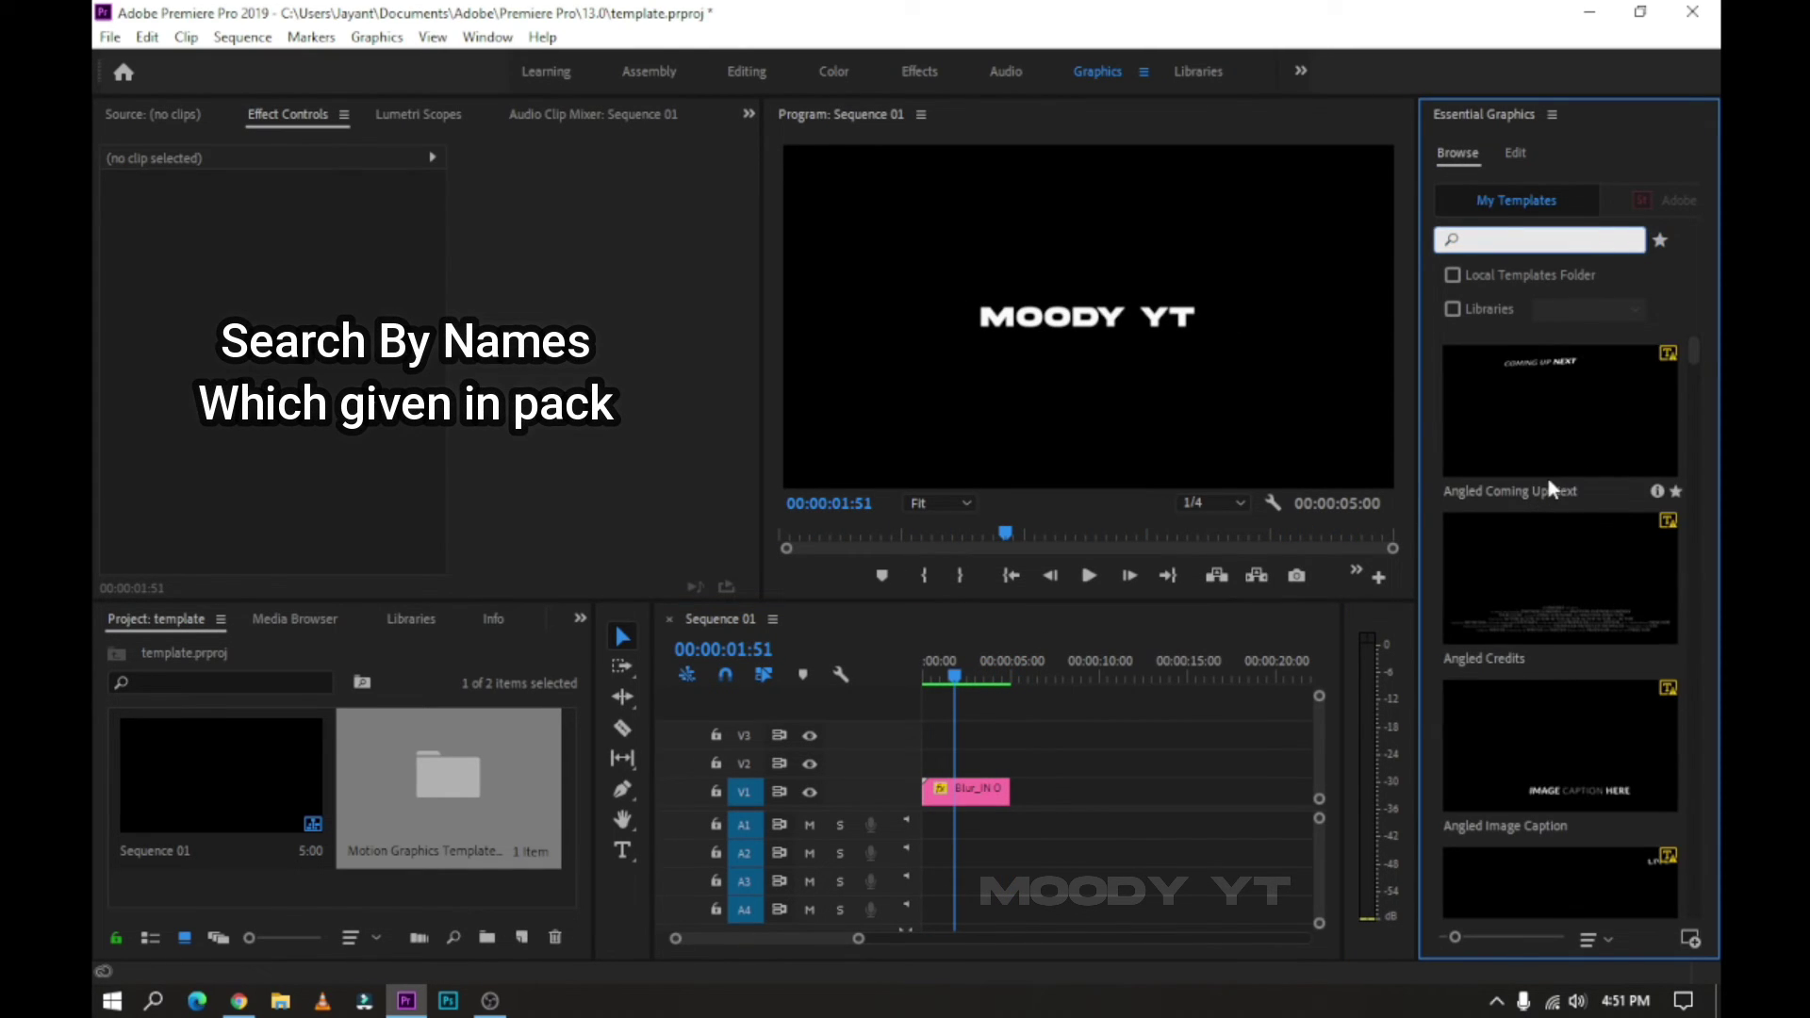